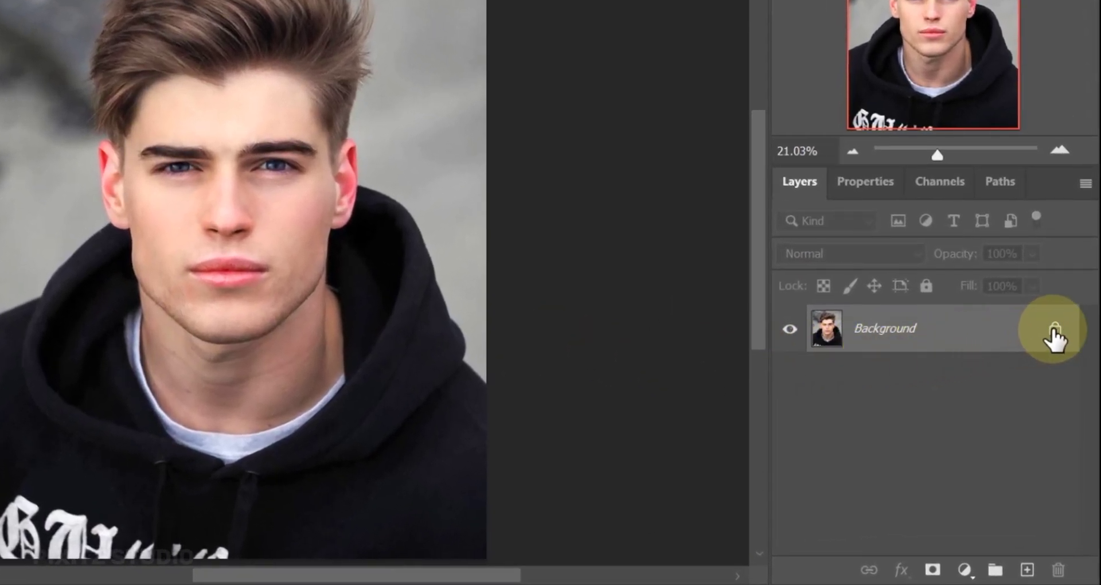
# Unlock the Background layer into Layer 0 and convert it to a Smart Object.
pyautogui.click(1055, 331)
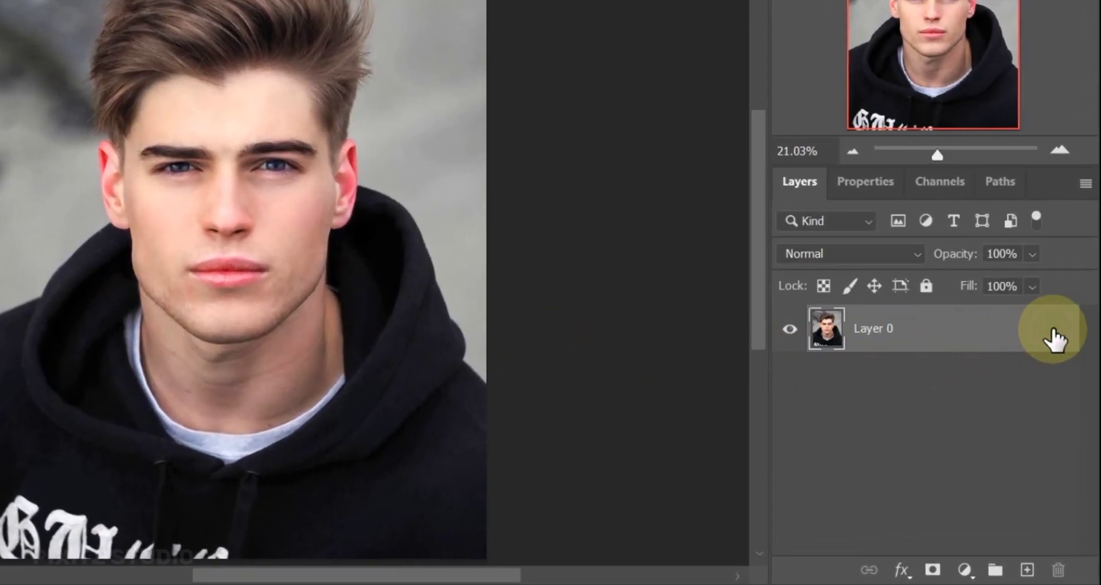
pyautogui.click(1085, 185)
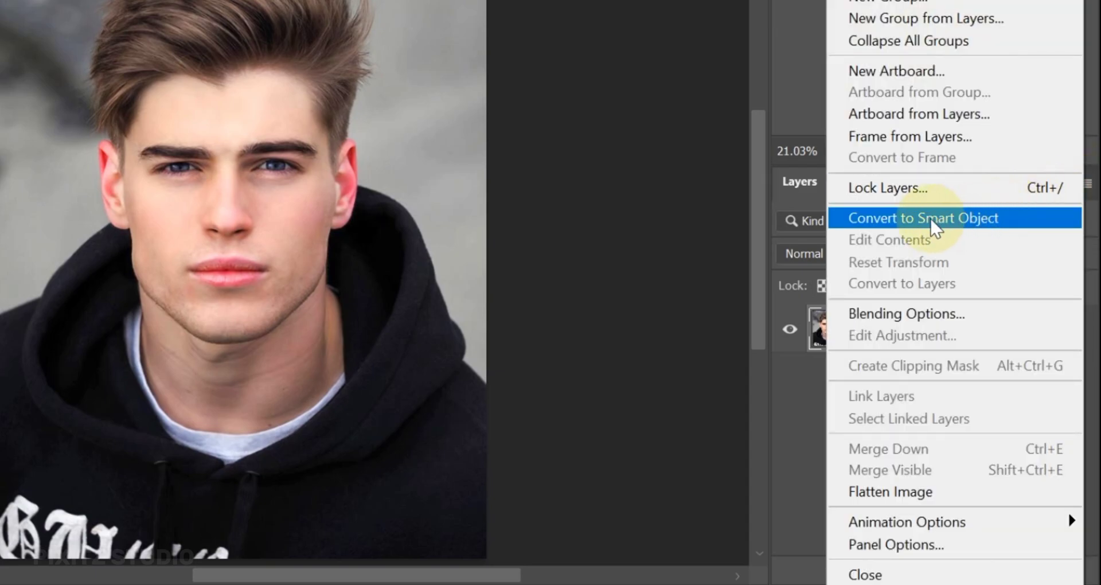
pyautogui.click(930, 219)
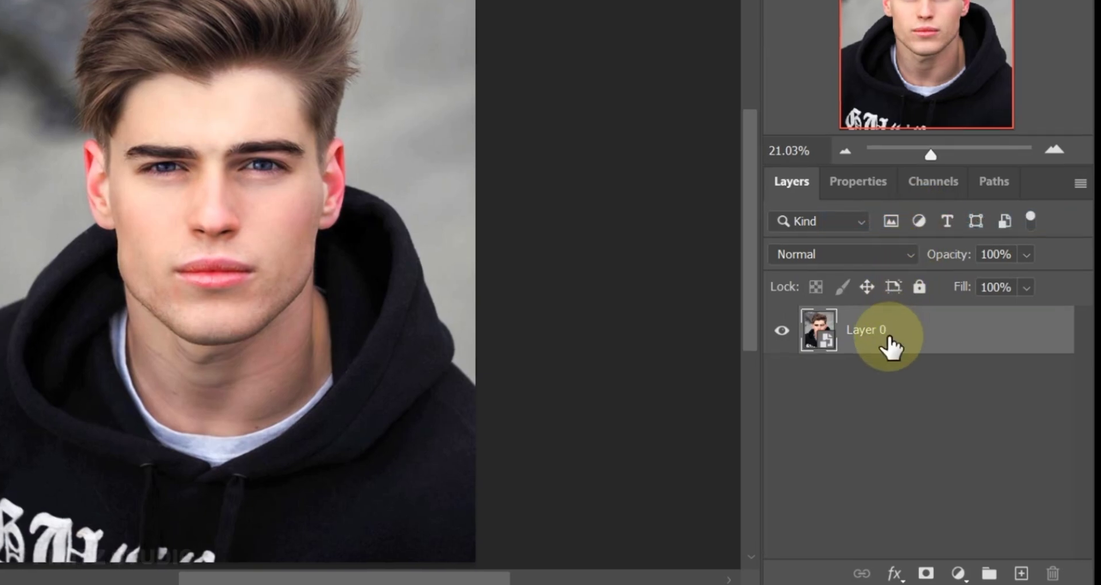
pyautogui.rightClick(895, 342)
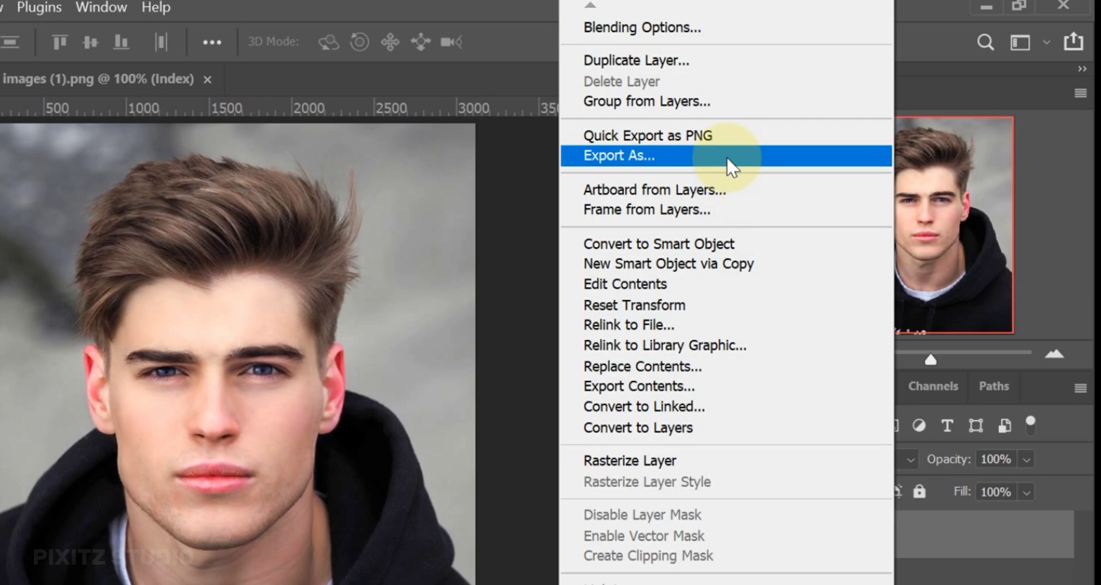
# Duplicate Layer 0 into a new document named 'Displacement'.
pyautogui.click(719, 60)
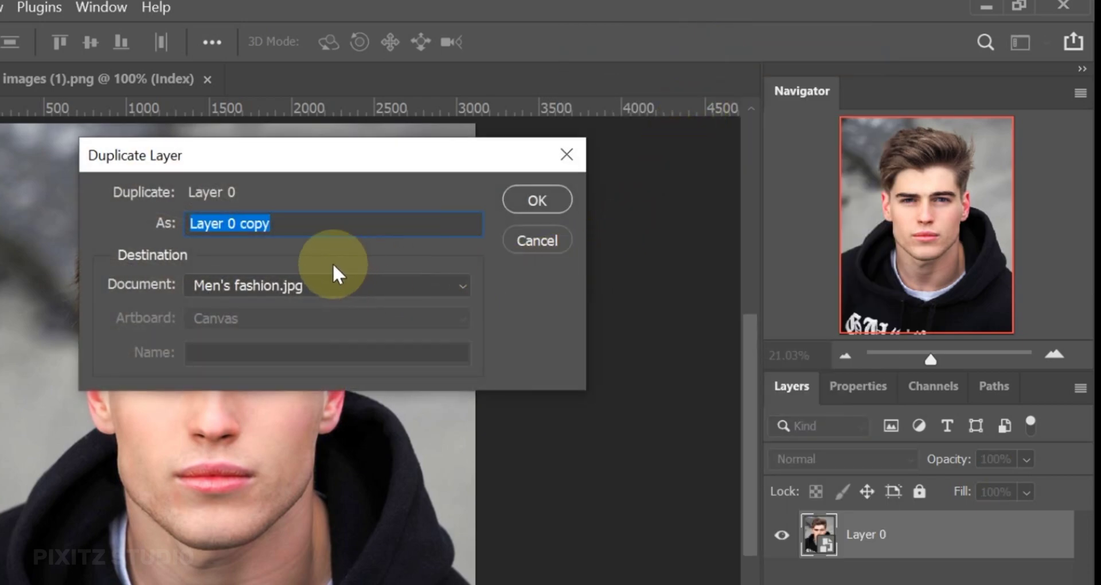
pyautogui.click(314, 222)
pyautogui.click(284, 287)
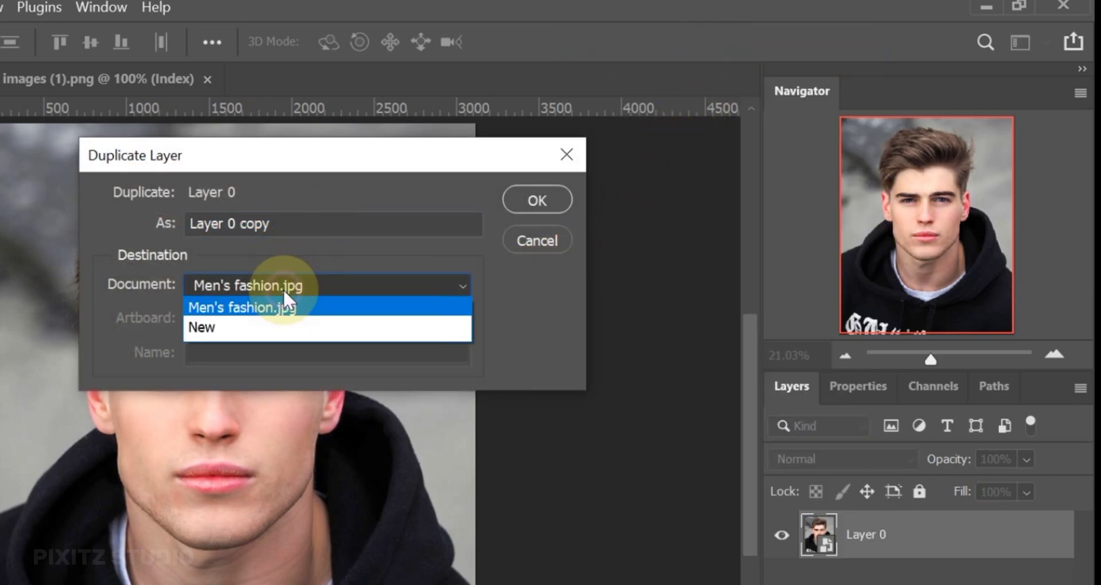
pyautogui.click(283, 326)
pyautogui.click(266, 351)
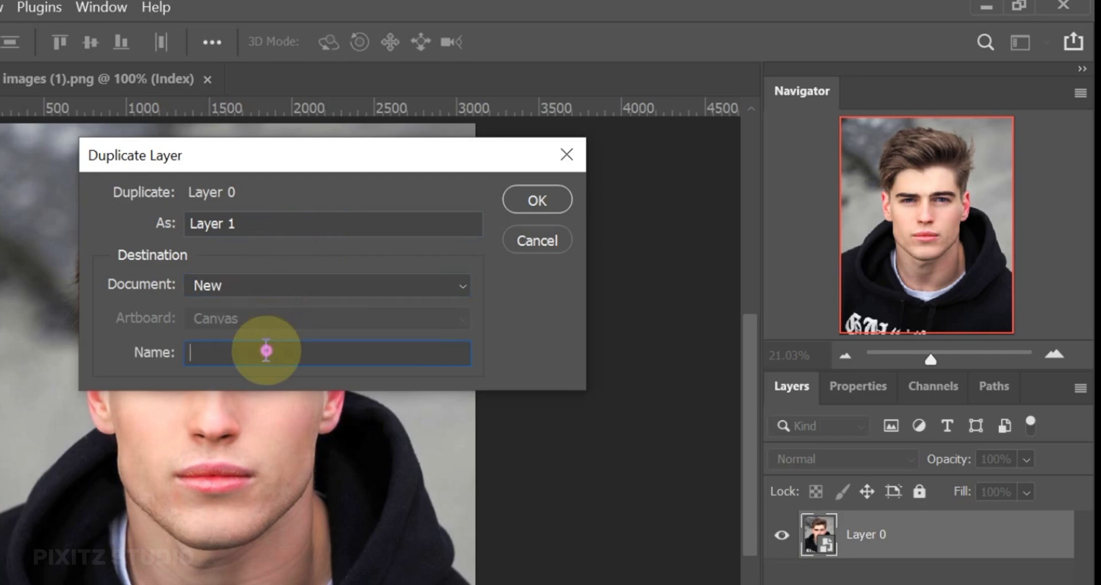
pyautogui.write('Displac')
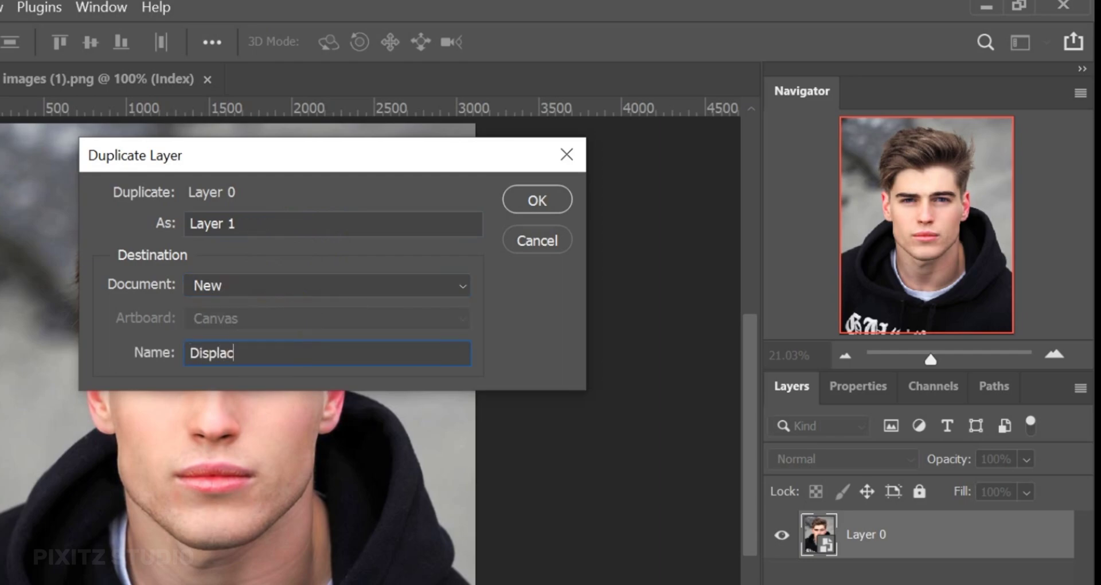
pyautogui.write('ement')
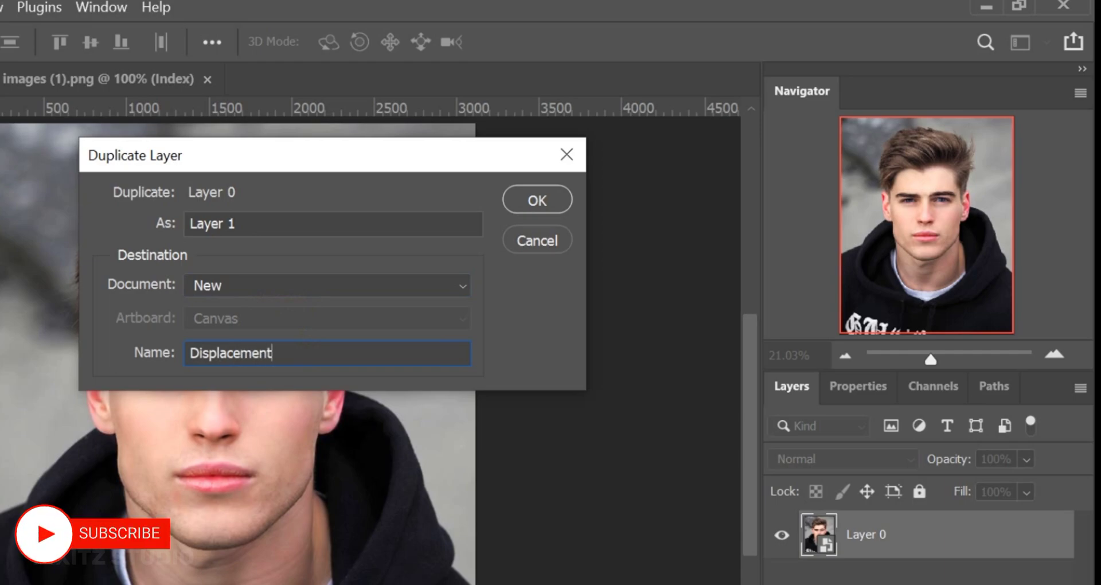
pyautogui.click(537, 201)
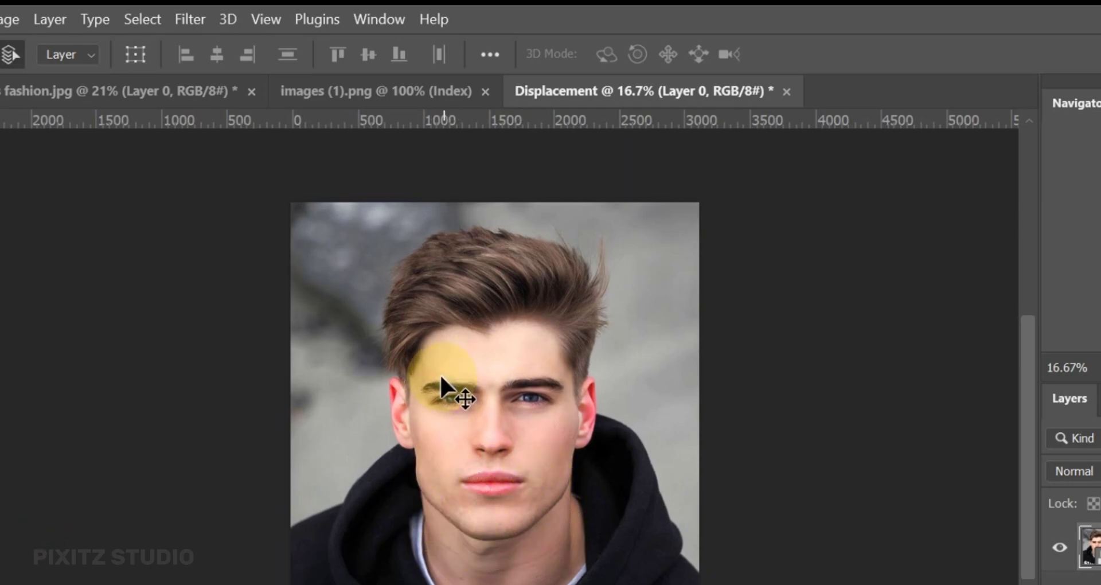
# Apply a Gaussian Blur smart filter with a 9.6-pixel radius to the Displacement image.
pyautogui.click(188, 20)
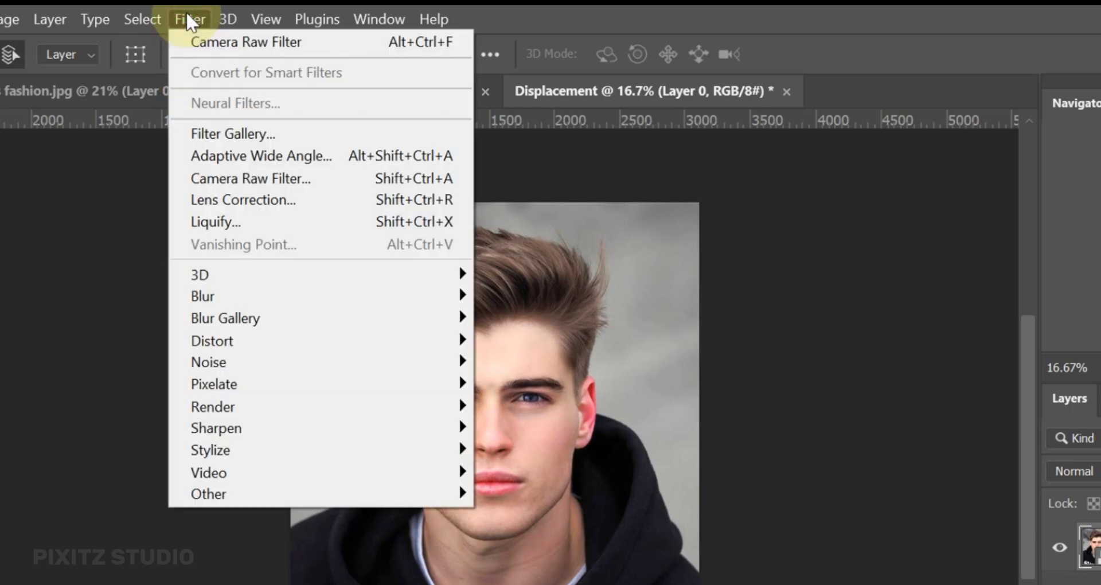
pyautogui.moveTo(324, 294)
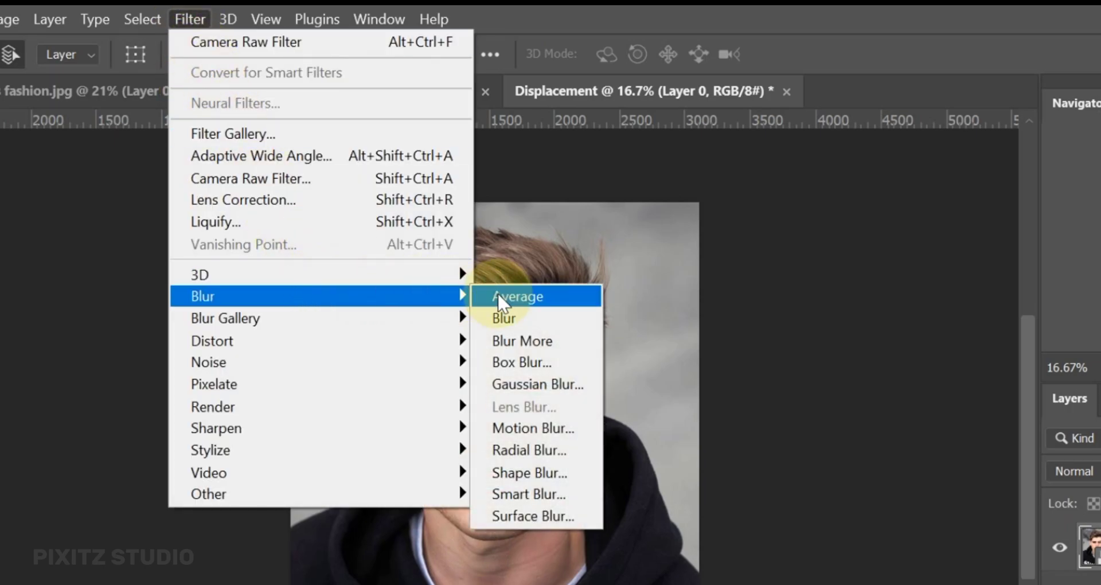
pyautogui.click(509, 380)
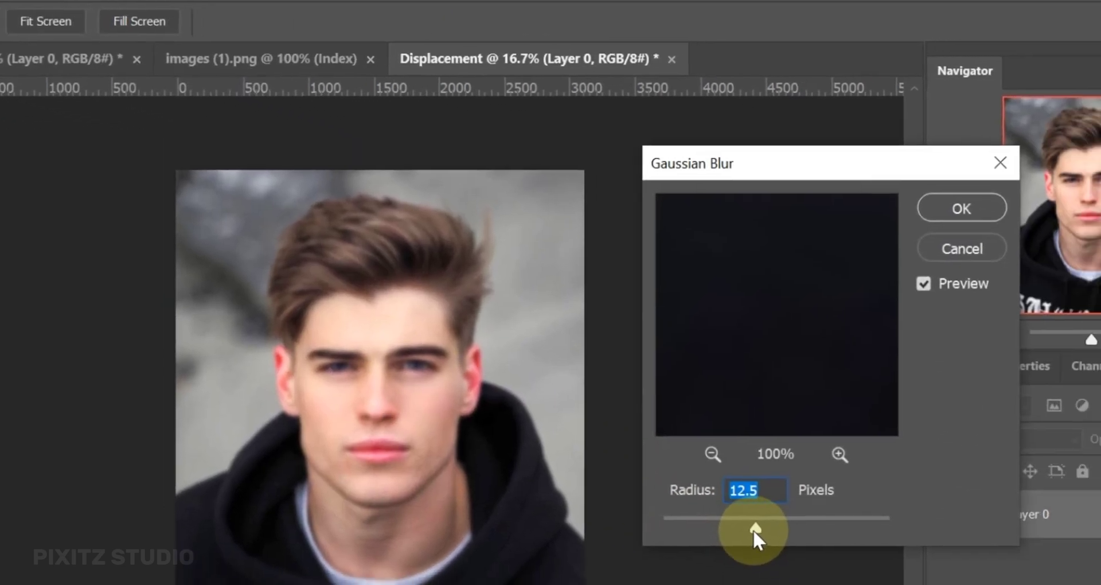
pyautogui.moveTo(870, 561); pyautogui.dragTo(861, 562)
pyautogui.moveTo(655, 512); pyautogui.dragTo(660, 513)
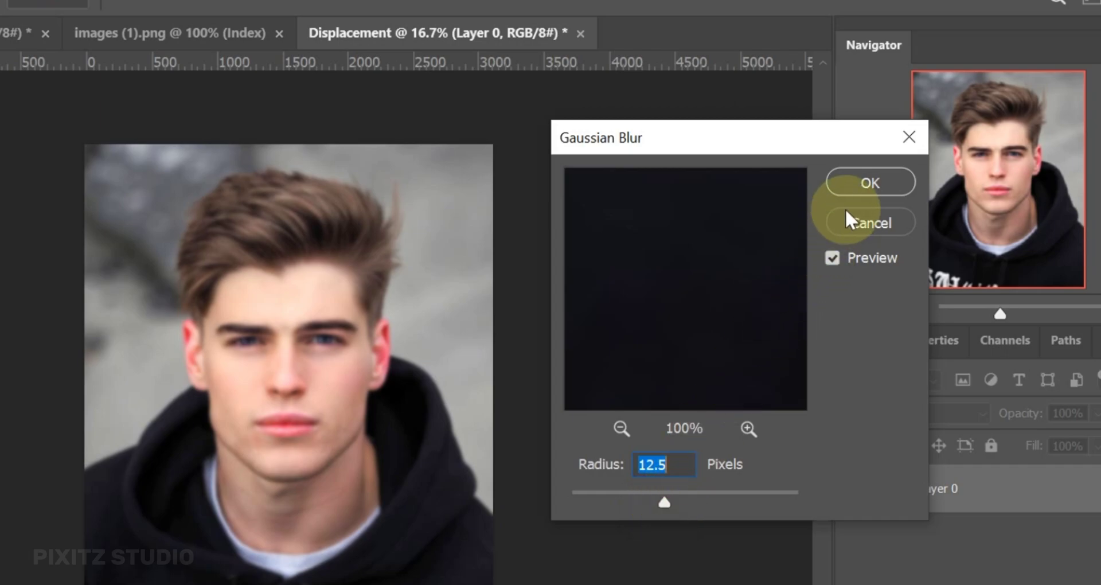
pyautogui.click(865, 182)
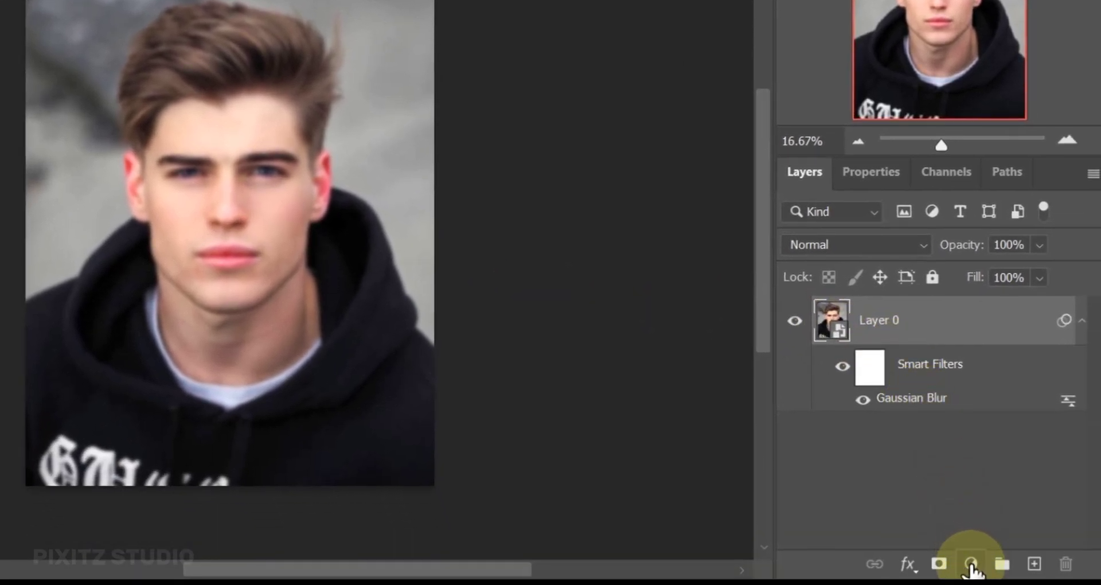
# Add a Black & White adjustment layer to make the image grayscale.
pyautogui.click(971, 564)
pyautogui.click(968, 373)
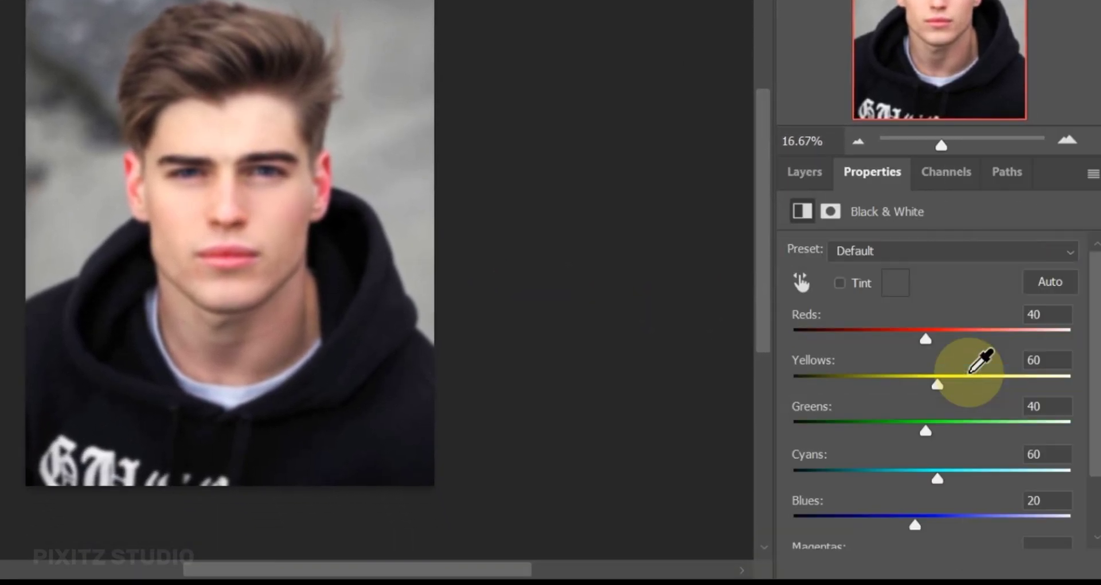
pyautogui.click(802, 175)
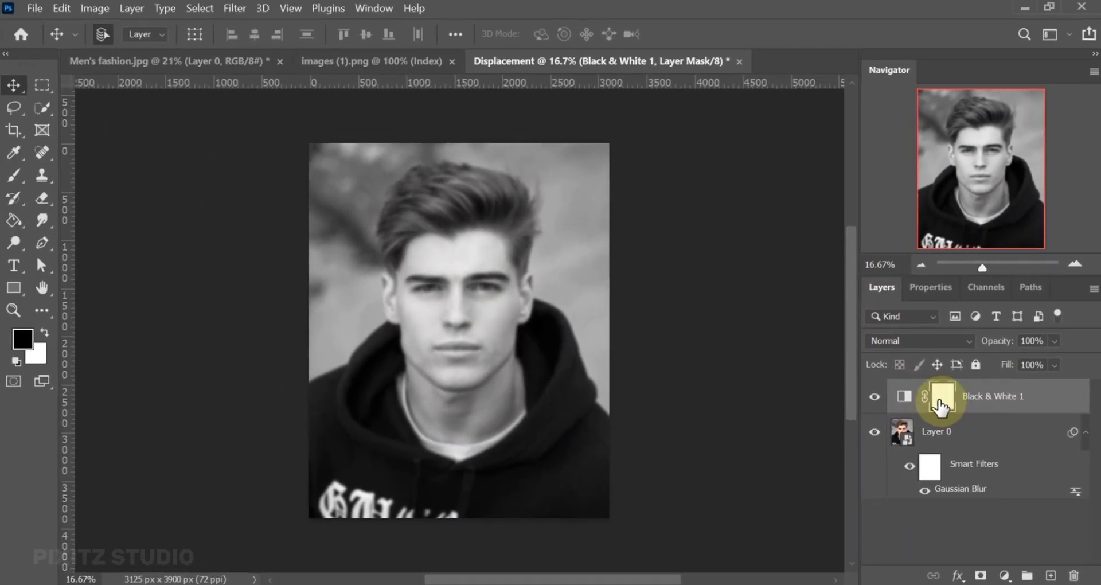
# Save the document as 'Displacement 3.psd' in Photoshop format, accepting the format options.
pyautogui.click(35, 8)
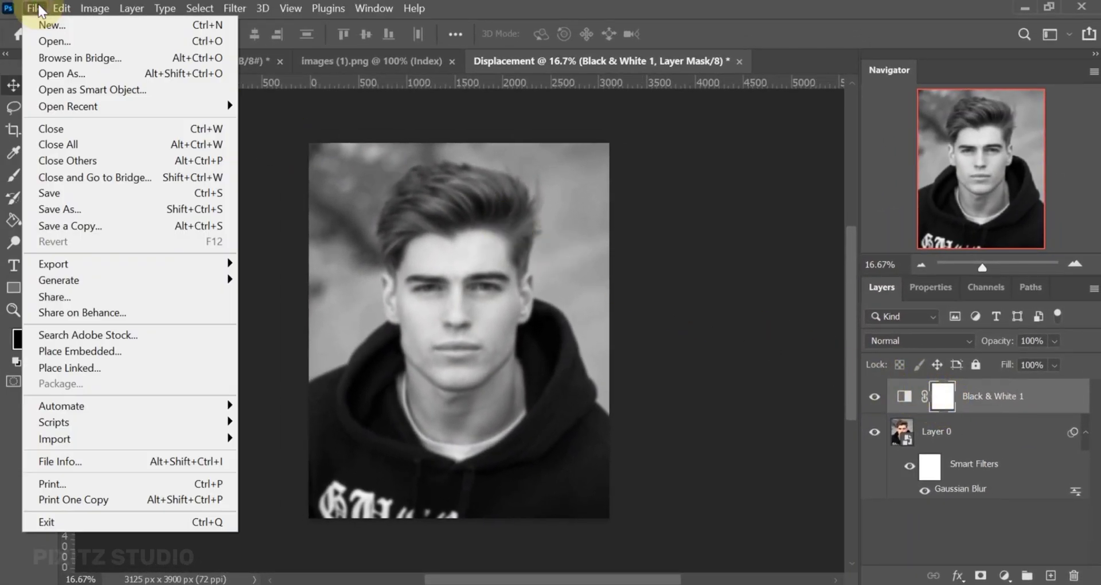
pyautogui.click(105, 204)
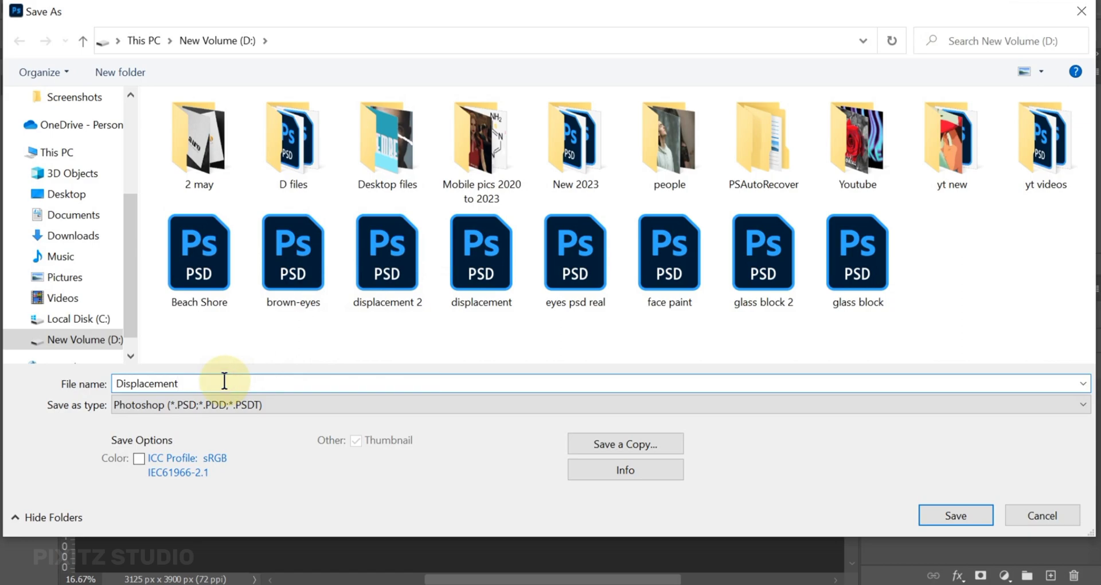
pyautogui.write('3')
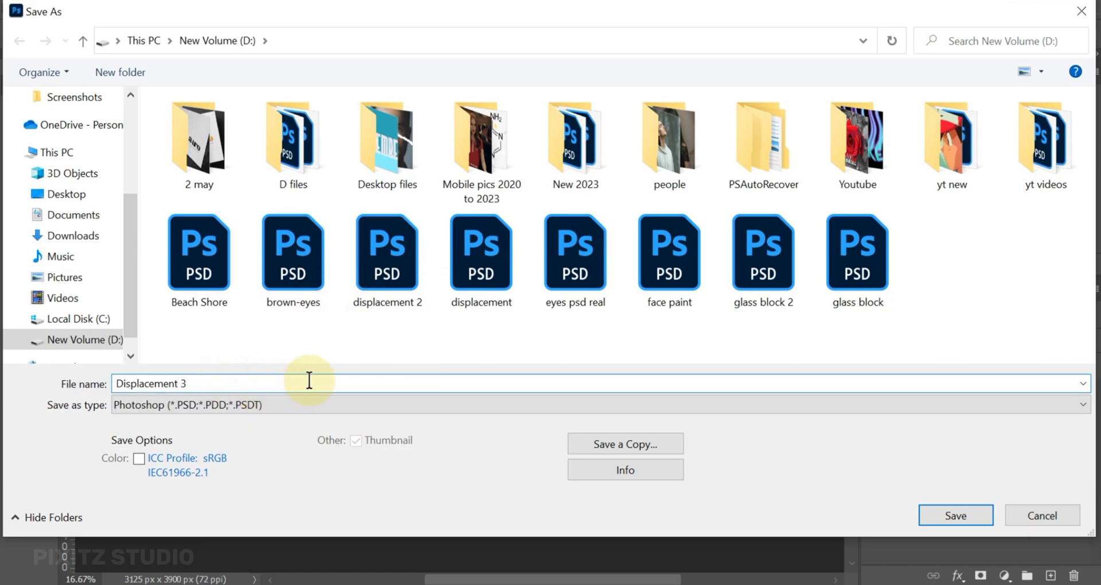
pyautogui.click(955, 515)
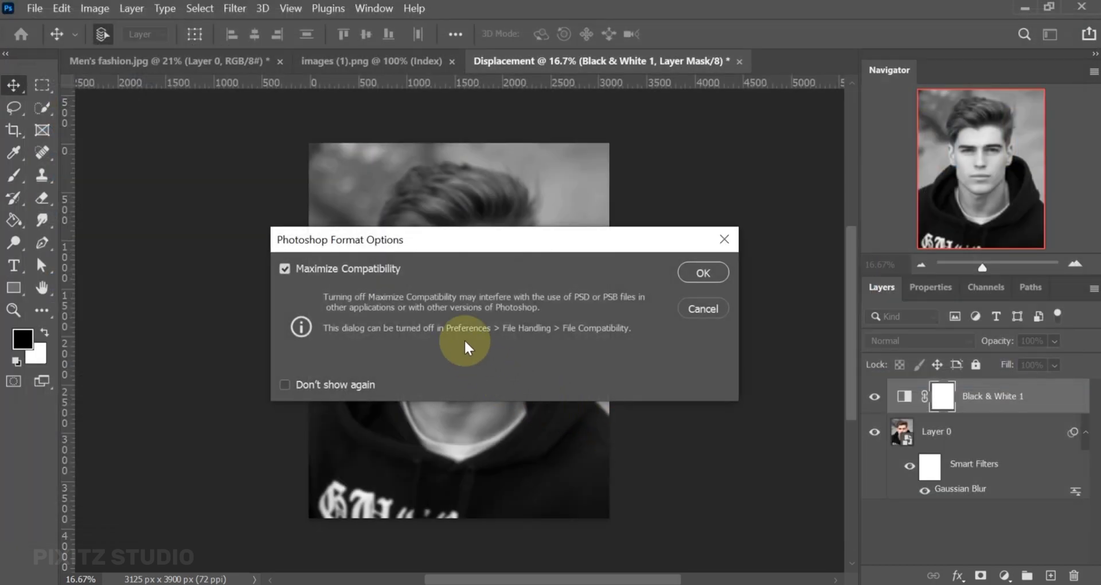
pyautogui.click(682, 276)
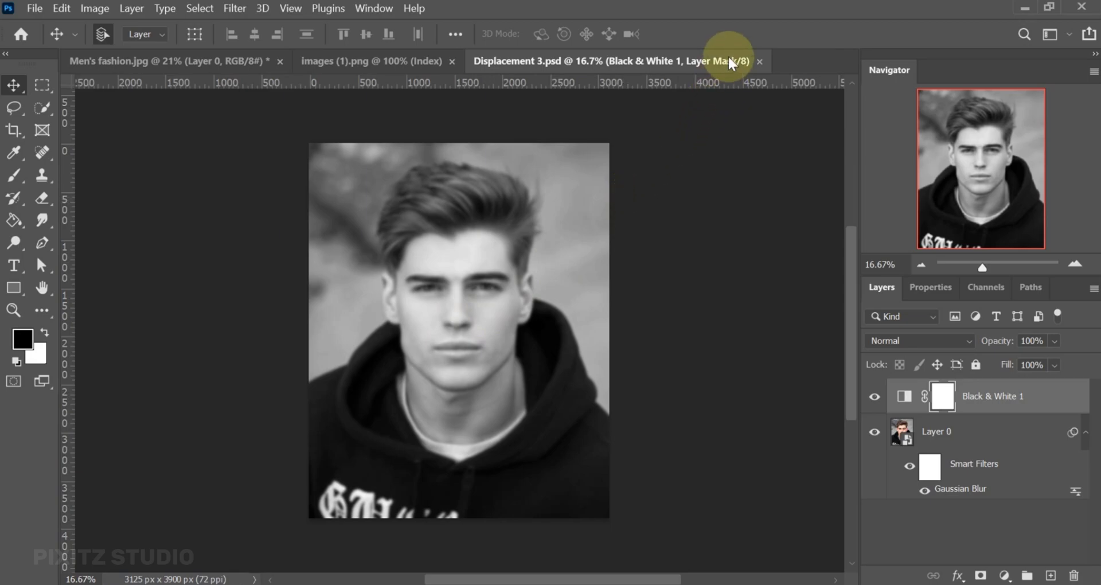
# Close Displacement 3 and paint a Quick Selection over the man's face.
pyautogui.click(758, 61)
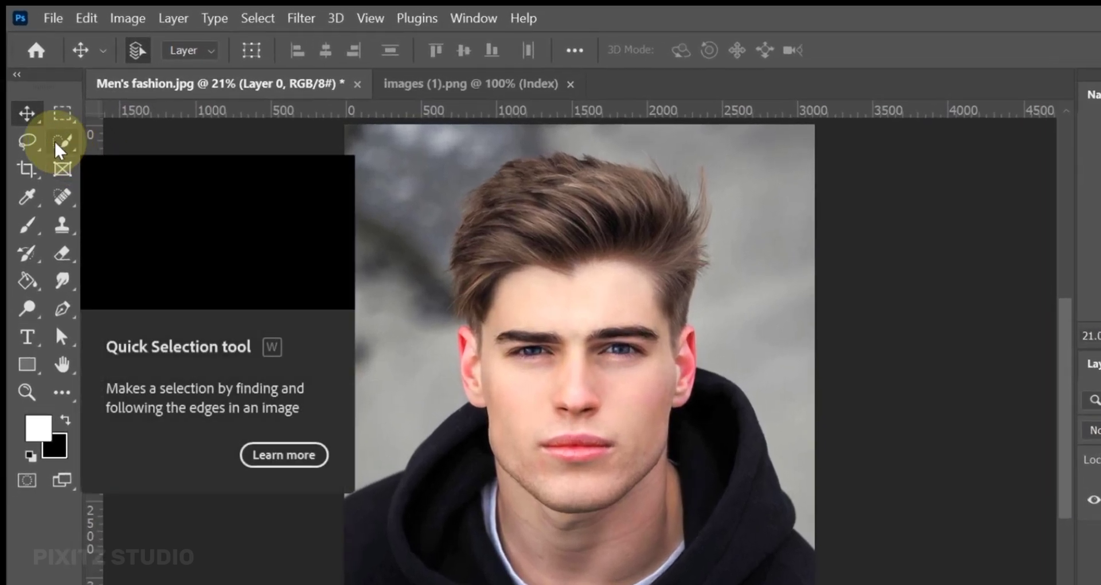
pyautogui.click(58, 135)
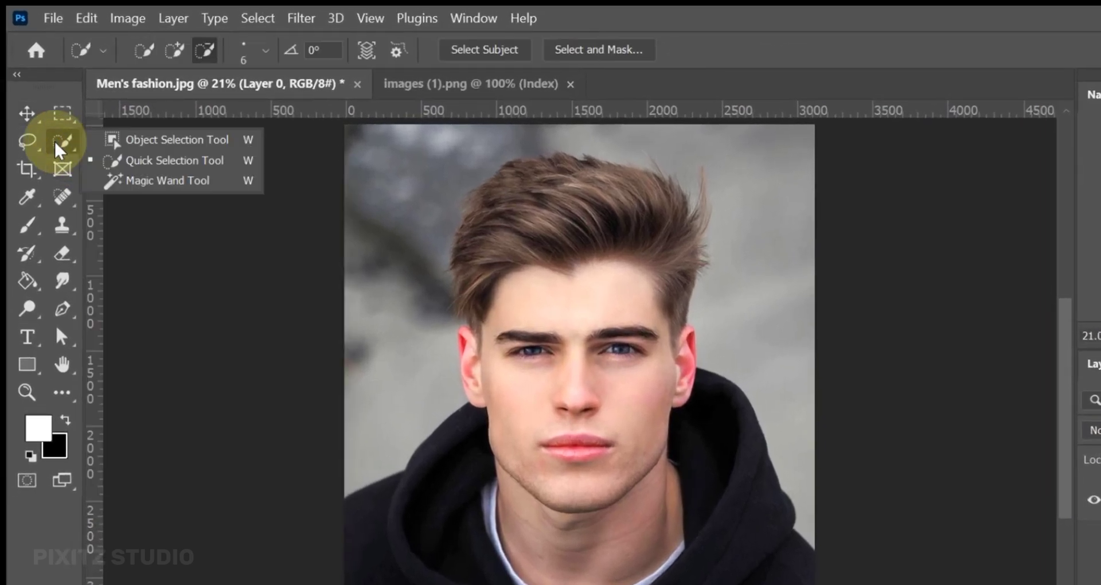
pyautogui.click(185, 163)
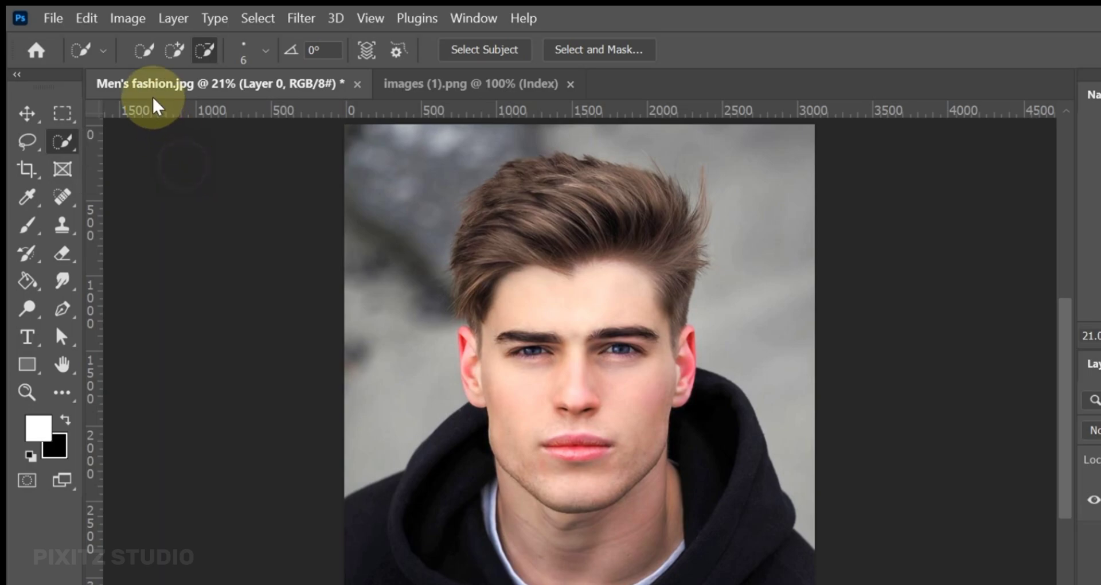
pyautogui.click(174, 50)
pyautogui.moveTo(622, 308)
pyautogui.mouseDown()
pyautogui.moveTo(613, 275)
pyautogui.moveTo(615, 297)
pyautogui.mouseUp()
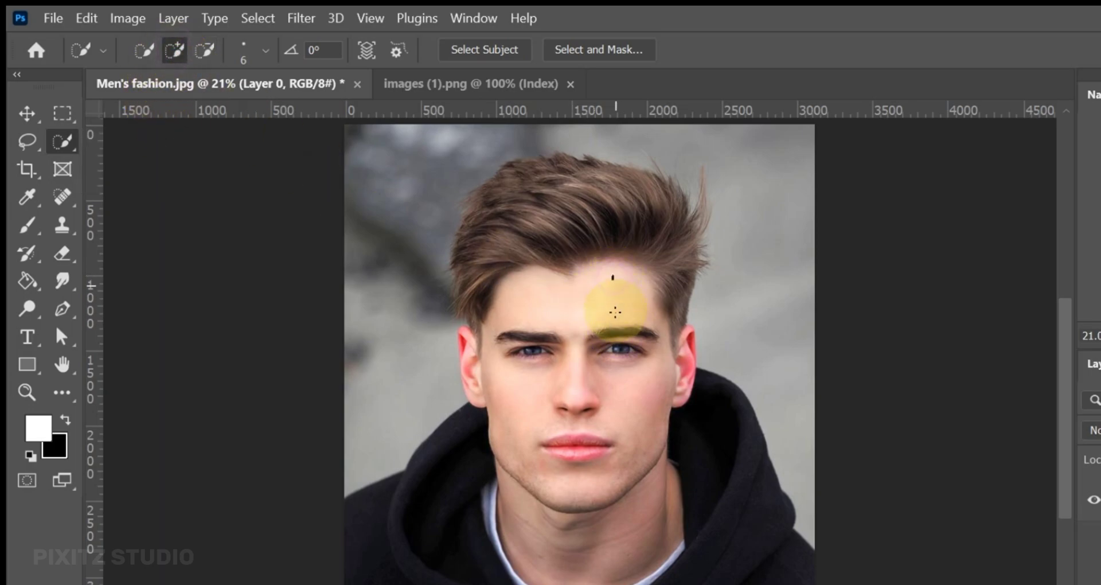
pyautogui.moveTo(602, 375)
pyautogui.mouseDown()
pyautogui.moveTo(580, 436)
pyautogui.moveTo(619, 418)
pyautogui.moveTo(617, 427)
pyautogui.mouseUp()
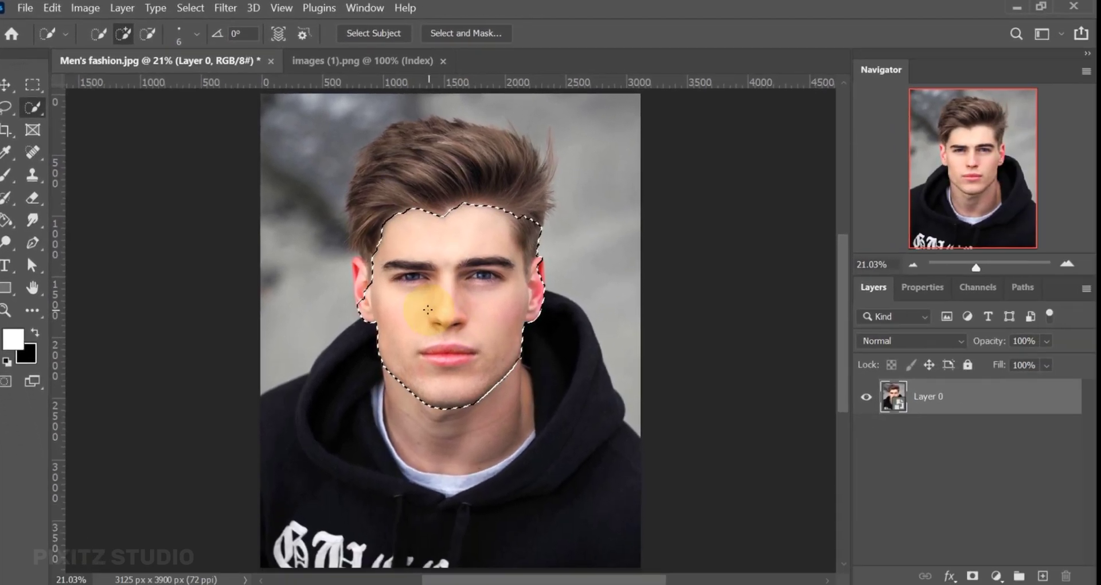
# Zoom in on the face and extend the selection along the forehead hairline.
pyautogui.press('z')
pyautogui.click(431, 310)
pyautogui.click(431, 310)
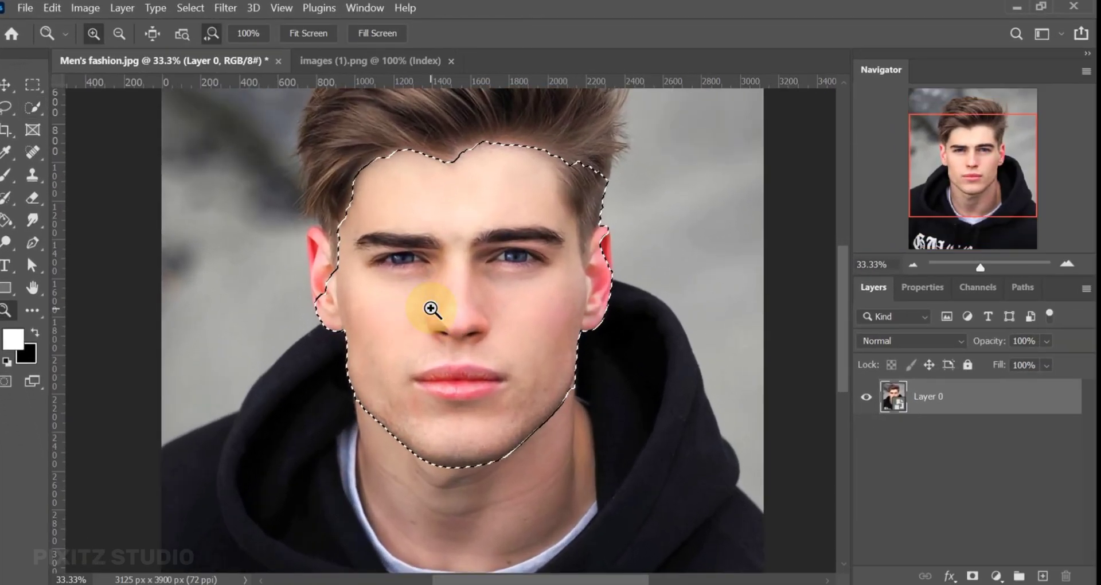
pyautogui.click(32, 107)
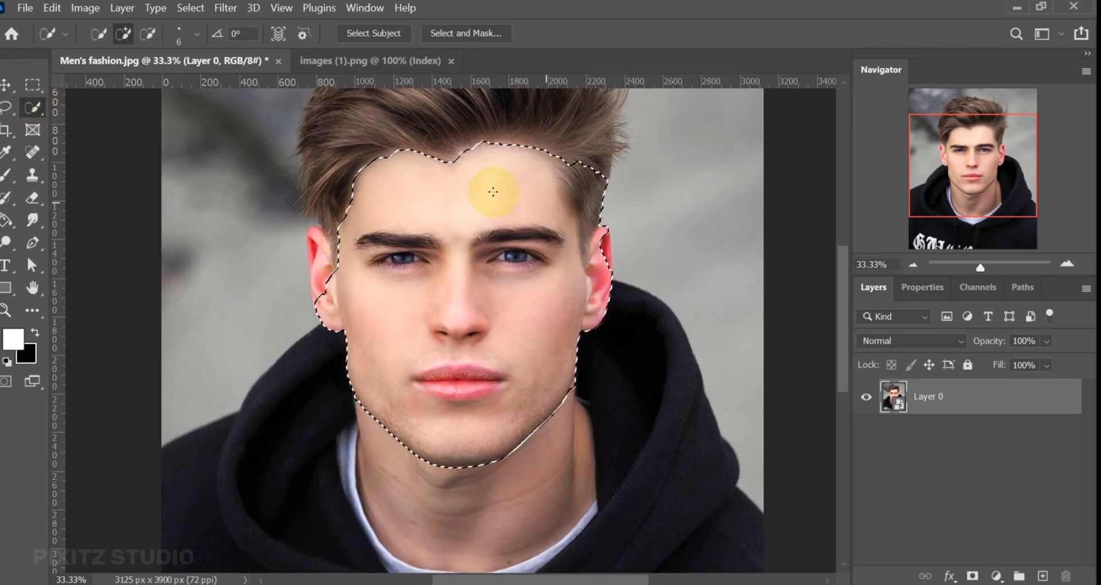
pyautogui.click(148, 33)
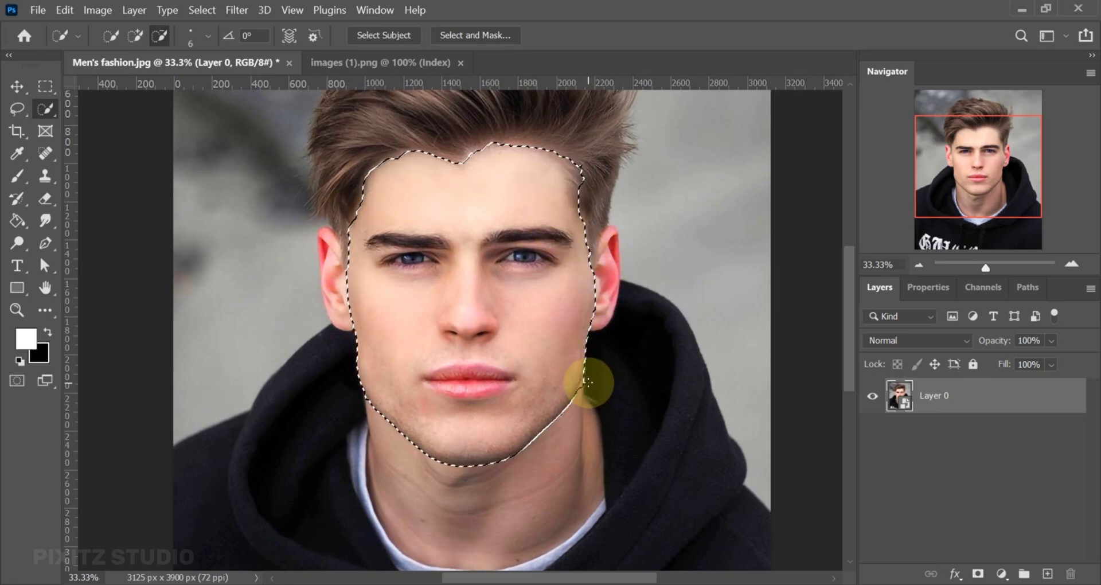
pyautogui.press('alt')
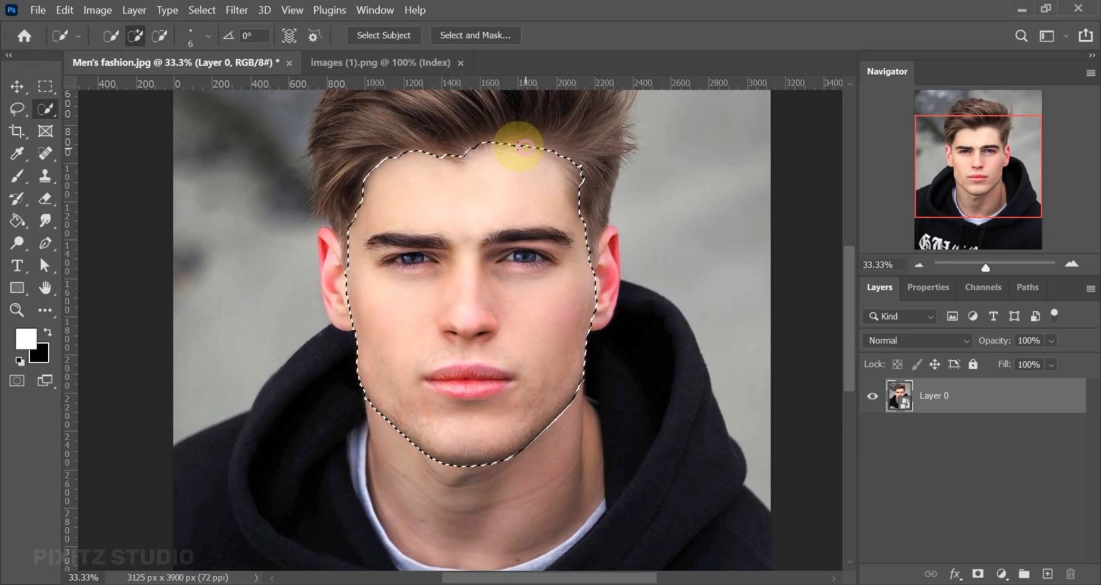
pyautogui.moveTo(525, 148); pyautogui.dragTo(532, 148)
pyautogui.click(160, 35)
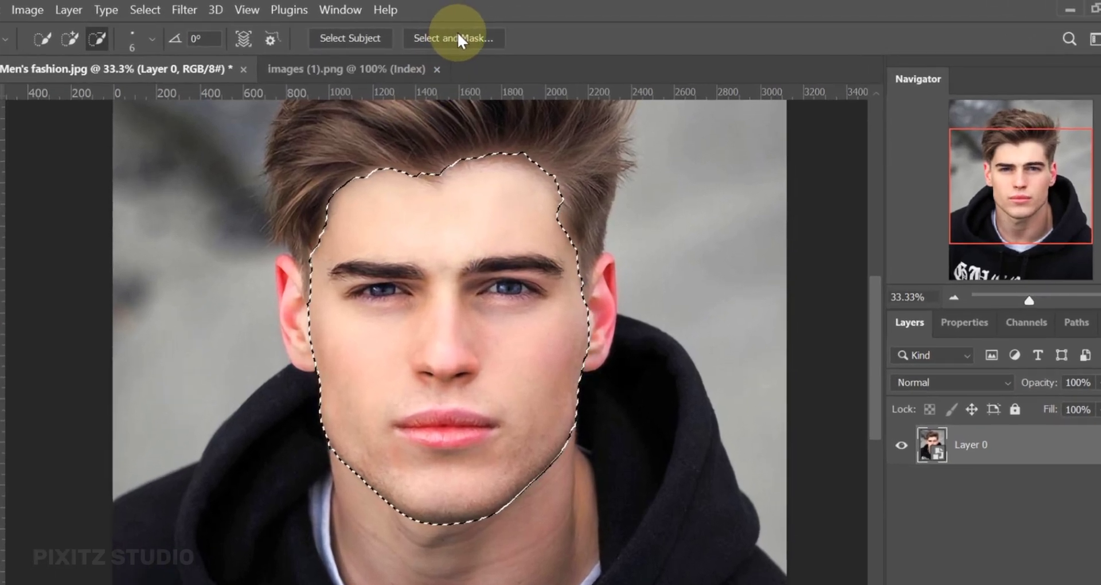
# In Select and Mask, set Radius 4 px, Feather 2 px, Shift Edge -15%, and refine the hairline.
pyautogui.click(460, 36)
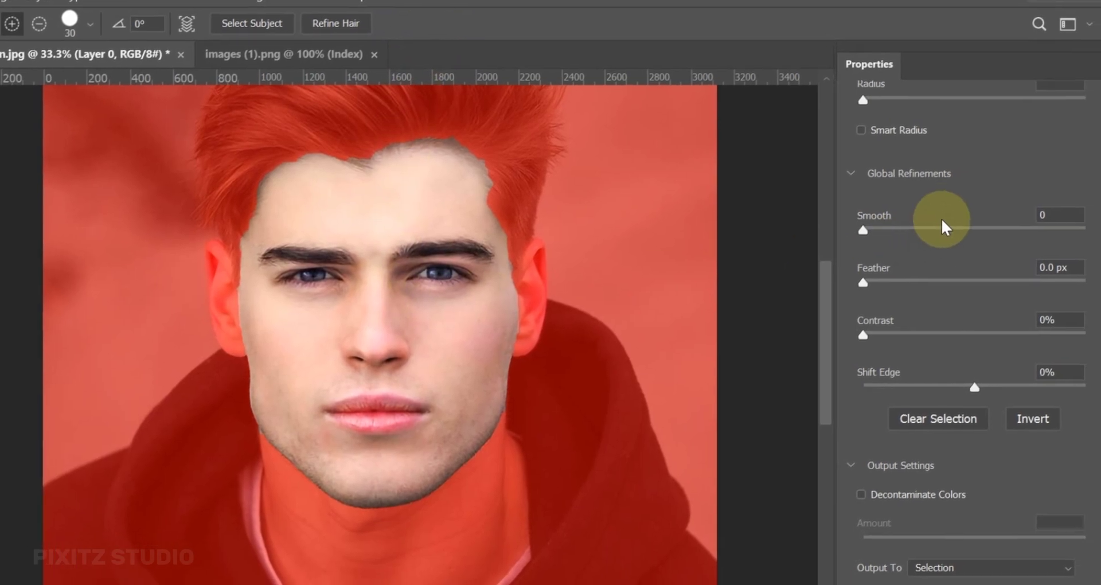
pyautogui.scroll(1, 975, 223)
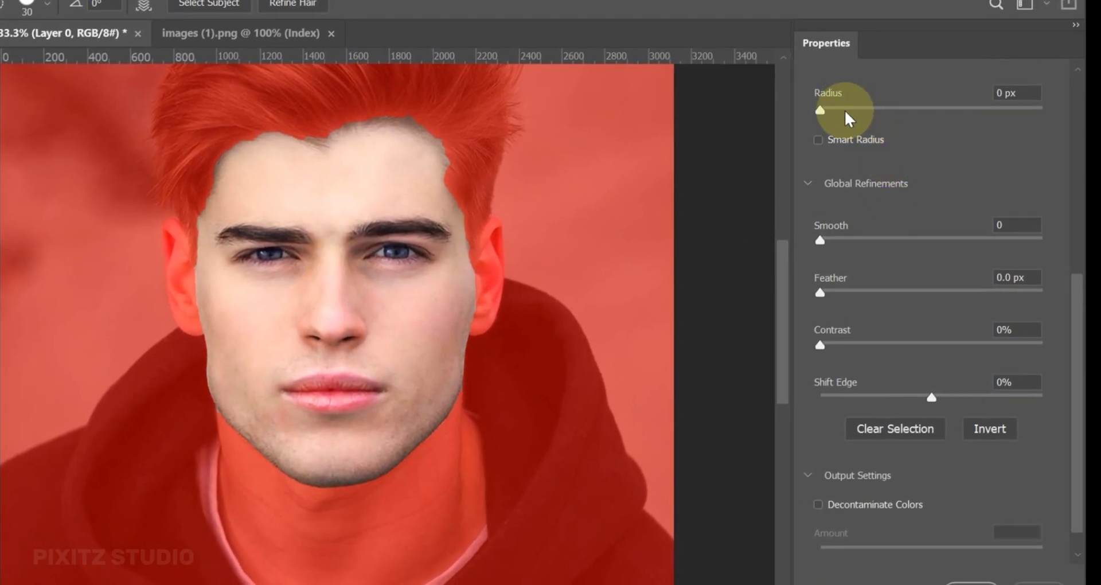
pyautogui.moveTo(849, 109); pyautogui.dragTo(871, 109)
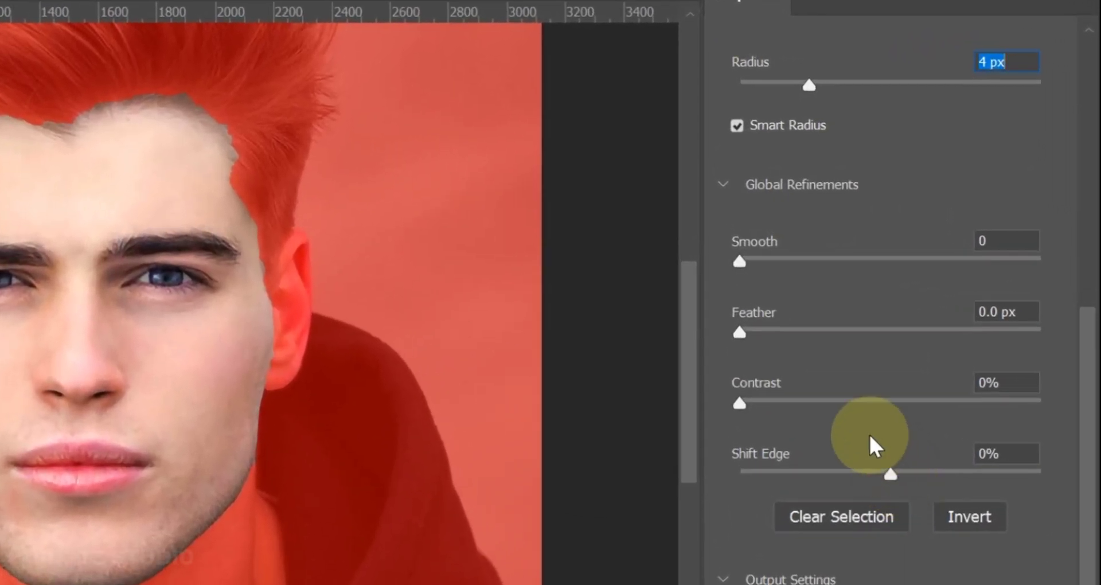
pyautogui.moveTo(787, 316); pyautogui.dragTo(768, 328)
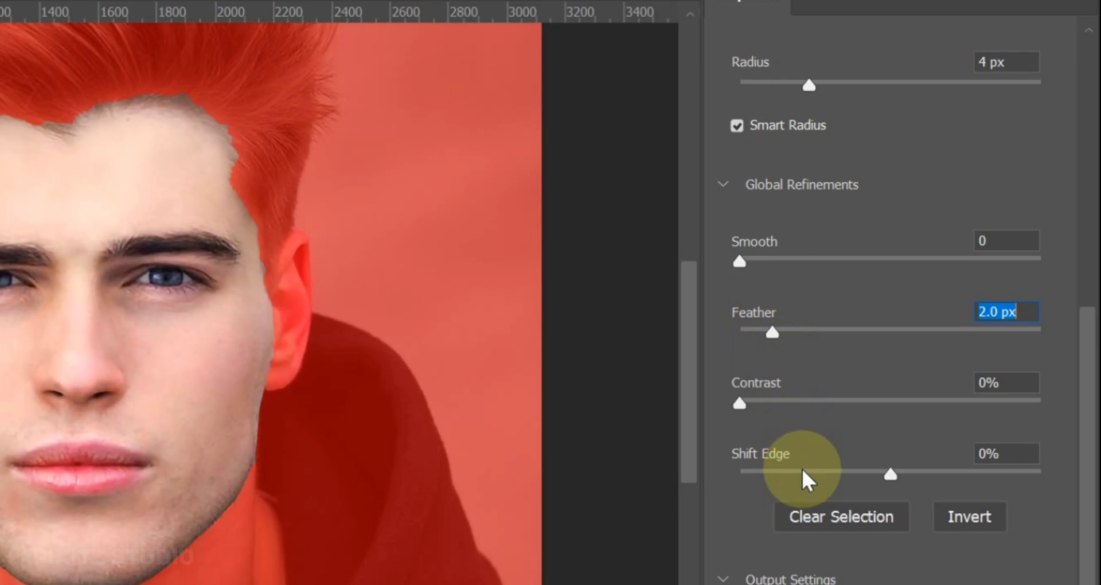
pyautogui.moveTo(890, 481); pyautogui.dragTo(867, 471)
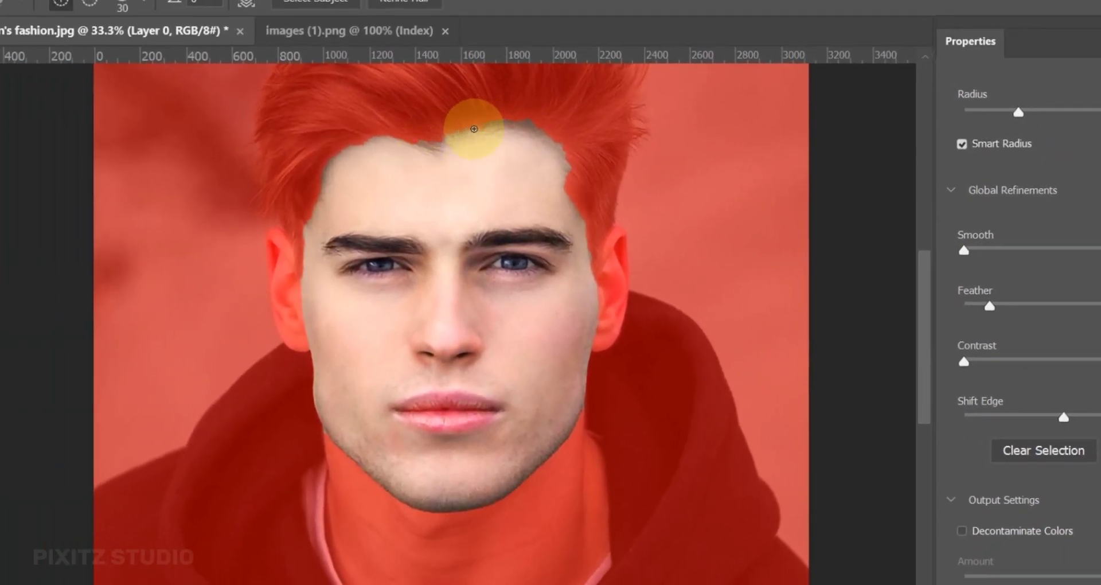
pyautogui.moveTo(474, 128)
pyautogui.mouseDown()
pyautogui.moveTo(538, 133)
pyautogui.moveTo(573, 183)
pyautogui.moveTo(544, 128)
pyautogui.moveTo(523, 119)
pyautogui.moveTo(573, 161)
pyautogui.moveTo(433, 139)
pyautogui.mouseUp()
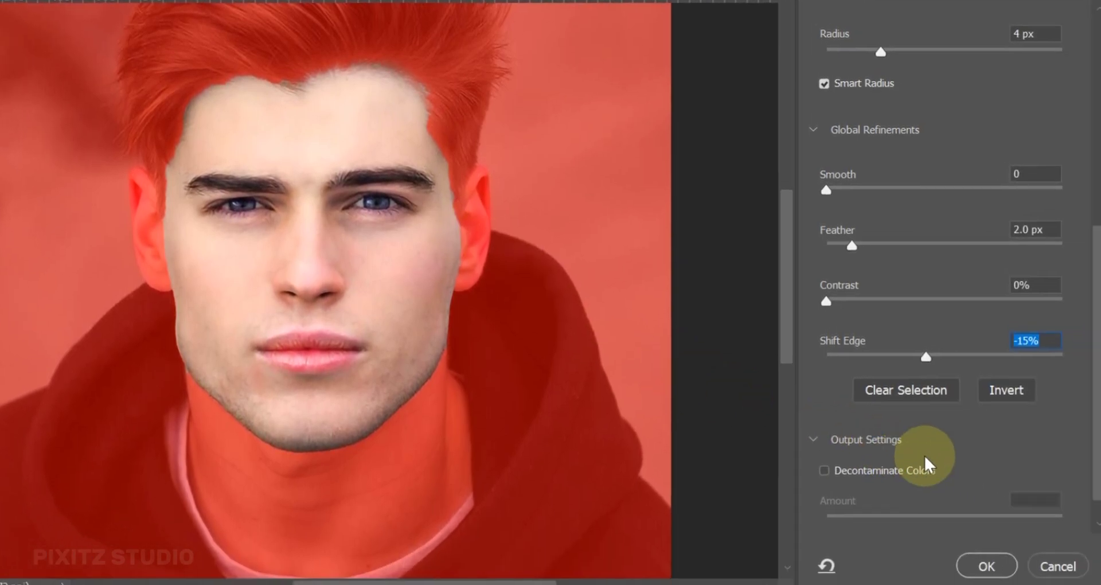
# Output the refined face selection as a layer mask on Layer 0.
pyautogui.scroll(-1, 1078, 516)
pyautogui.click(950, 510)
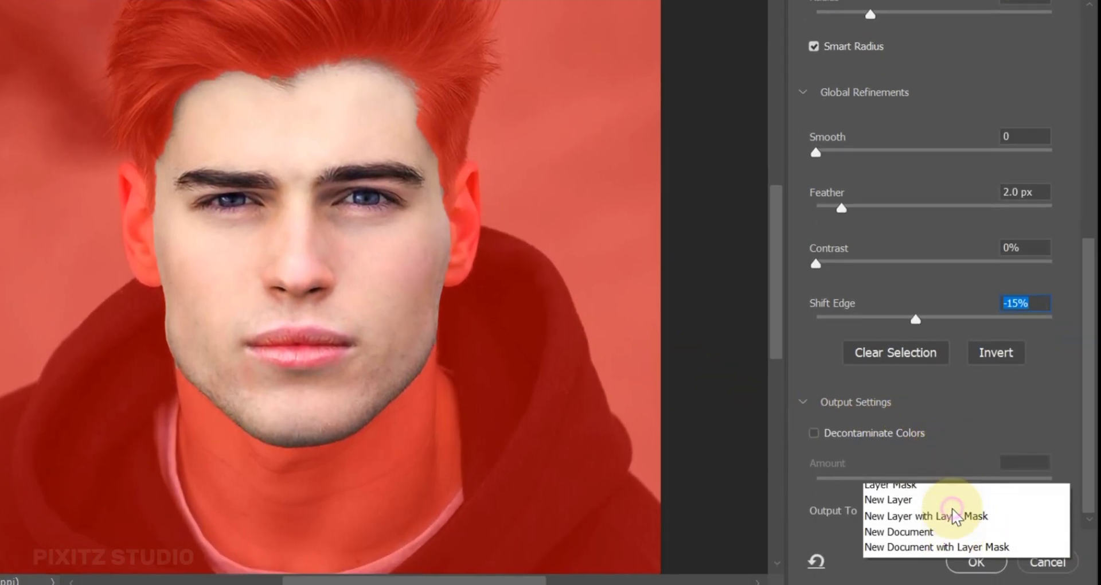
pyautogui.click(917, 509)
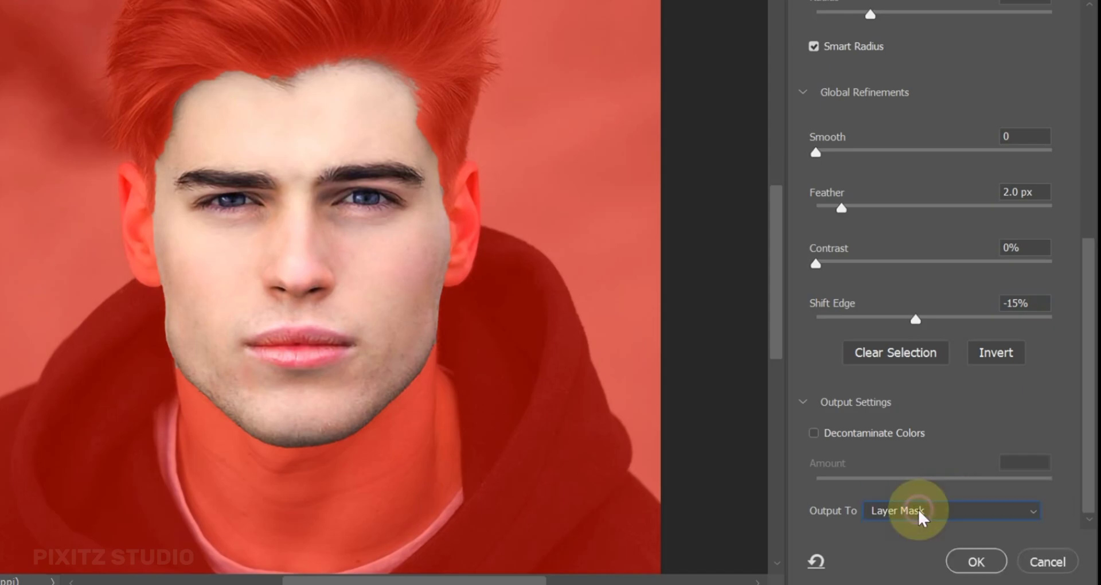
pyautogui.click(969, 561)
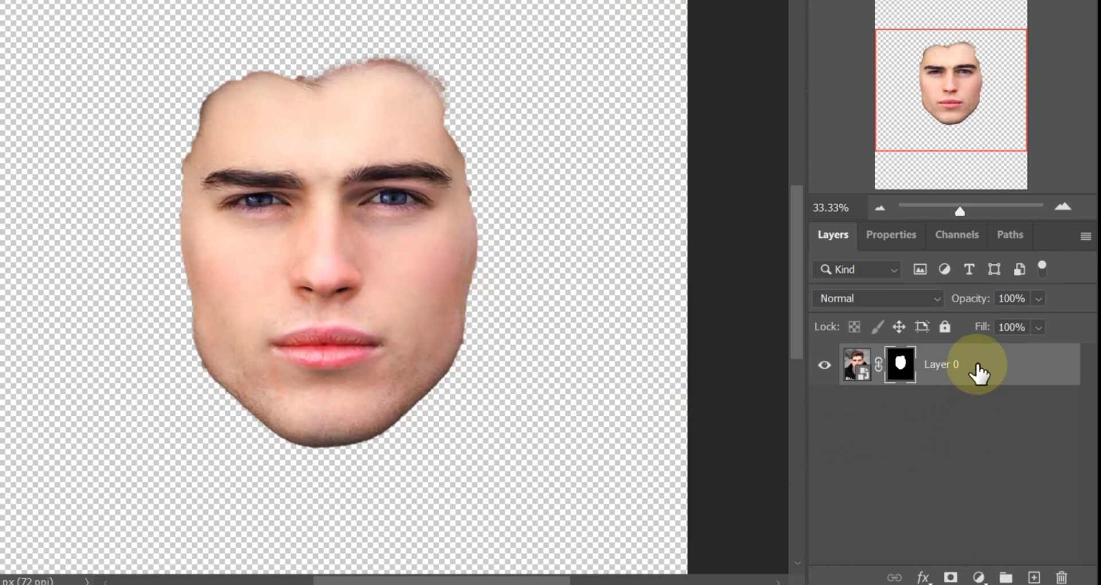
# Add a Black & White adjustment and move Layer 0's face mask onto it, replacing its mask.
pyautogui.click(978, 575)
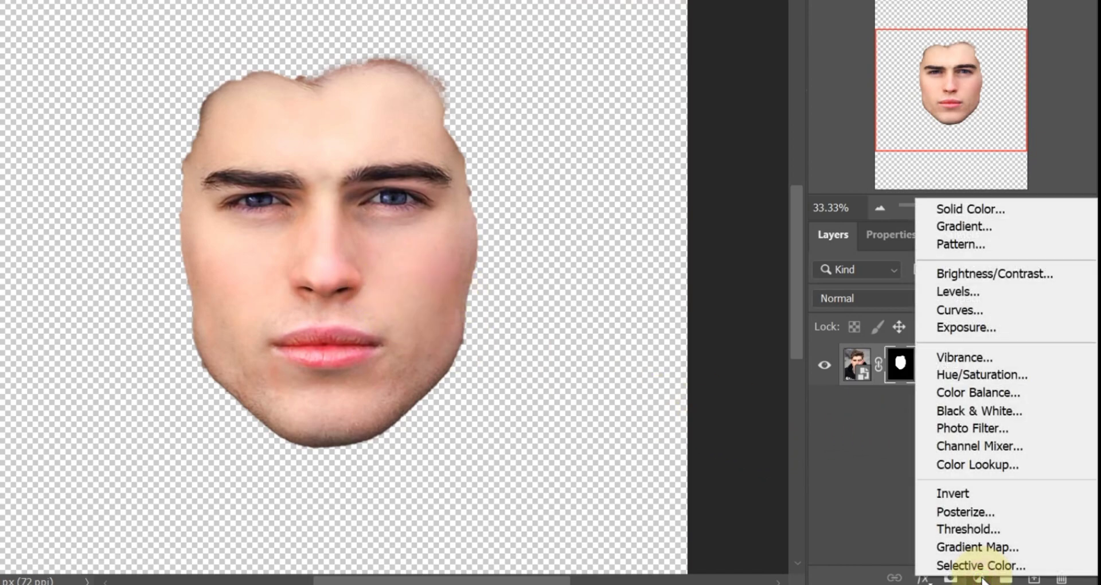
pyautogui.click(963, 412)
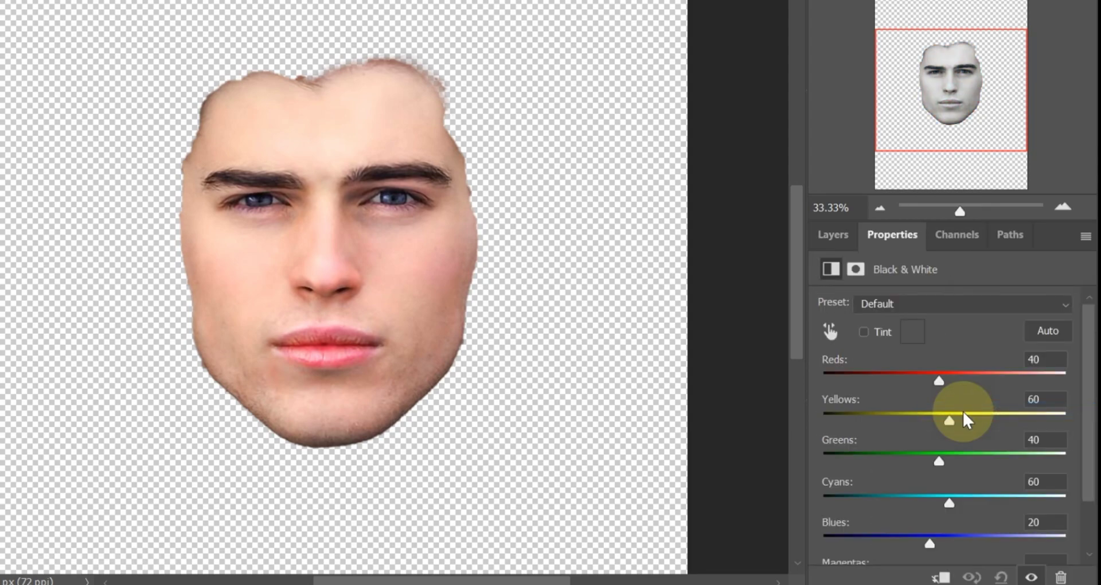
pyautogui.click(846, 241)
pyautogui.click(908, 414)
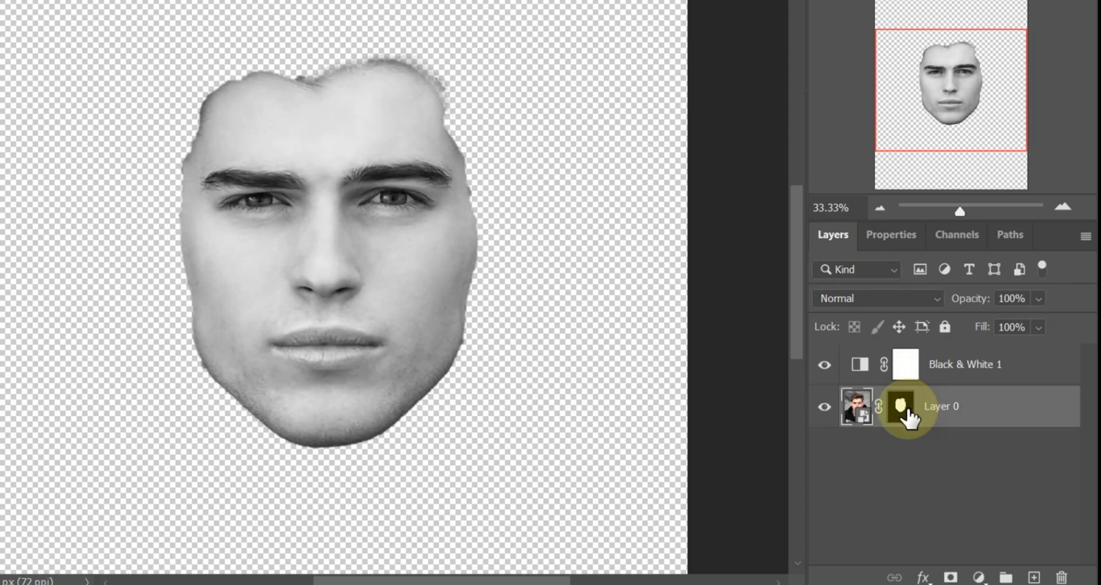
pyautogui.moveTo(906, 414); pyautogui.dragTo(906, 378)
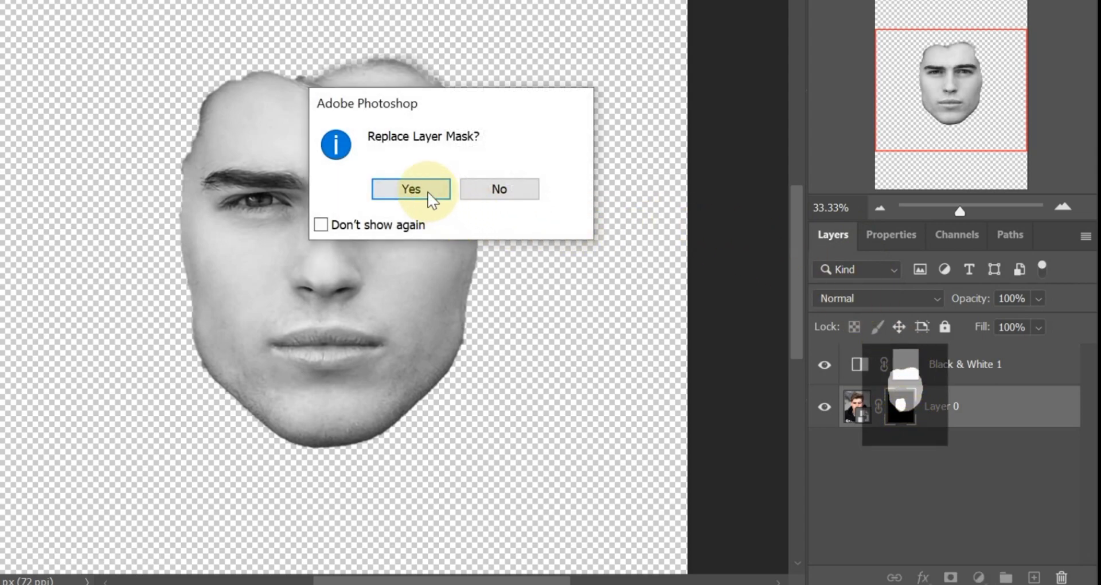
pyautogui.click(411, 190)
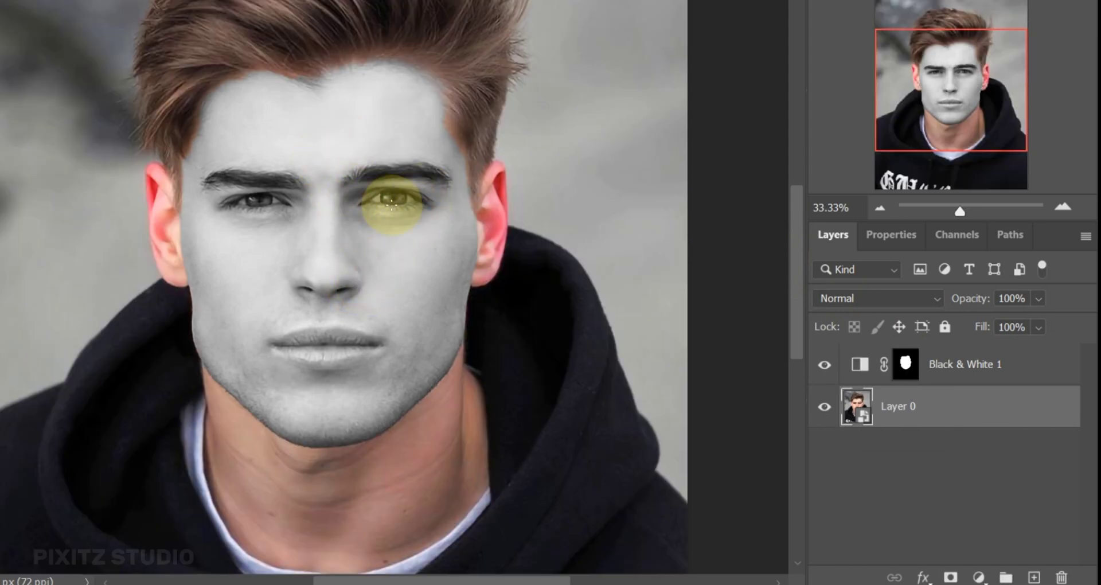
# Zoom in on the eyes and select the Black & White 1 mask for painting.
pyautogui.press('z')
pyautogui.click(387, 198)
pyautogui.click(319, 209)
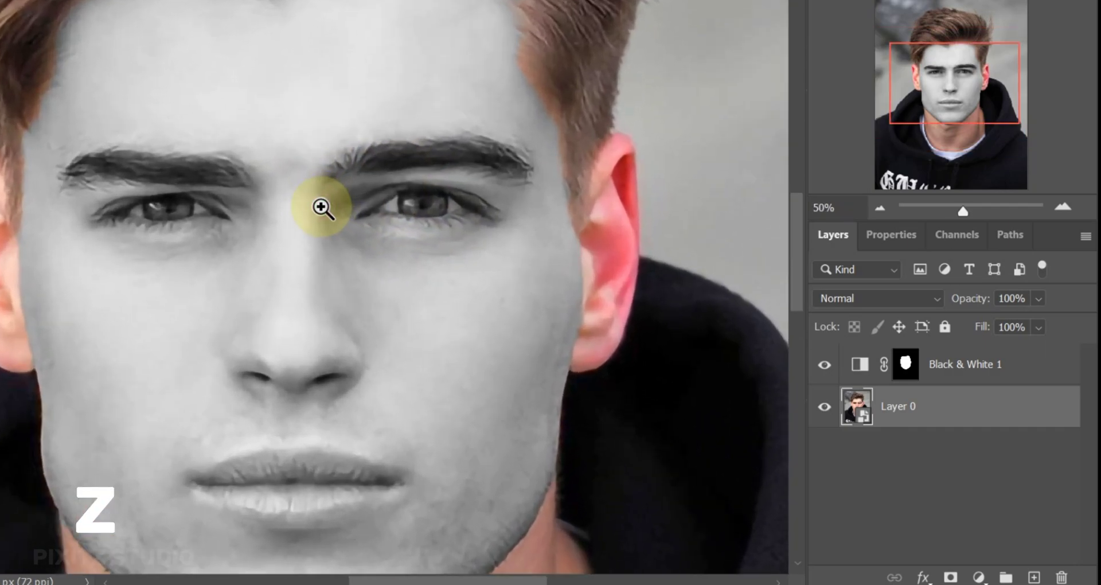
pyautogui.click(910, 368)
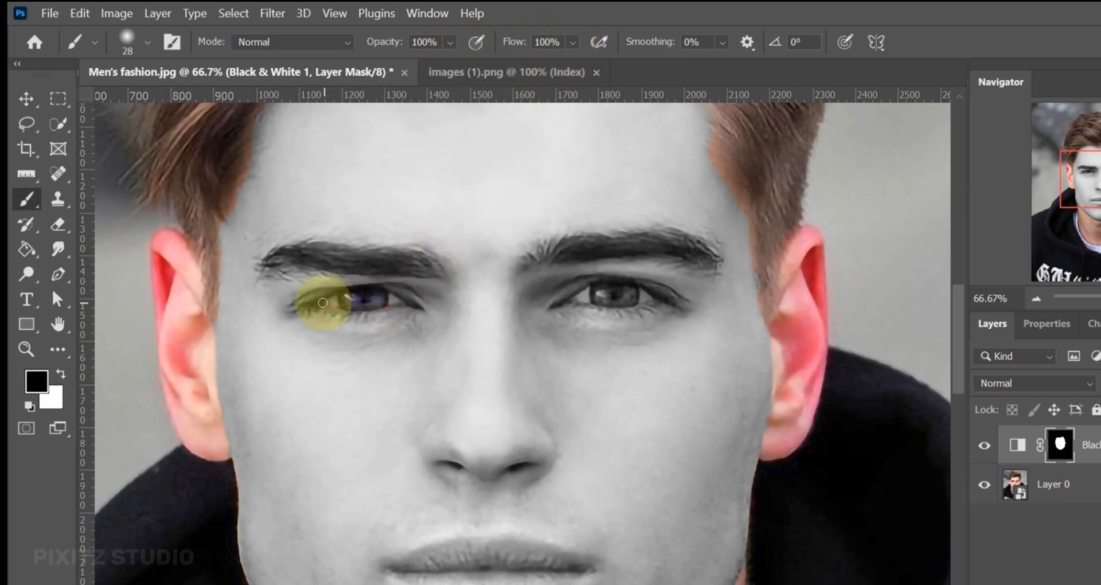
# Paint black over the left and right eyes on the Black & White 1 mask.
pyautogui.moveTo(323, 302)
pyautogui.mouseDown()
pyautogui.moveTo(398, 303)
pyautogui.moveTo(315, 303)
pyautogui.moveTo(398, 303)
pyautogui.moveTo(361, 297)
pyautogui.mouseUp()
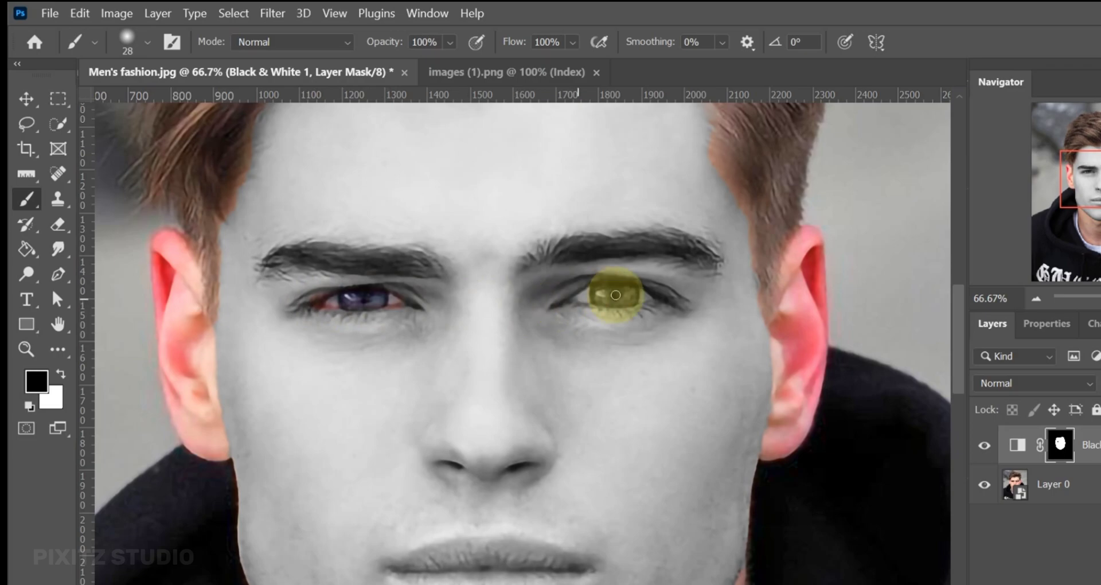
pyautogui.moveTo(643, 296)
pyautogui.mouseDown()
pyautogui.moveTo(572, 299)
pyautogui.moveTo(648, 297)
pyautogui.moveTo(573, 302)
pyautogui.moveTo(630, 289)
pyautogui.moveTo(648, 301)
pyautogui.moveTo(603, 300)
pyautogui.moveTo(637, 298)
pyautogui.moveTo(611, 301)
pyautogui.mouseUp()
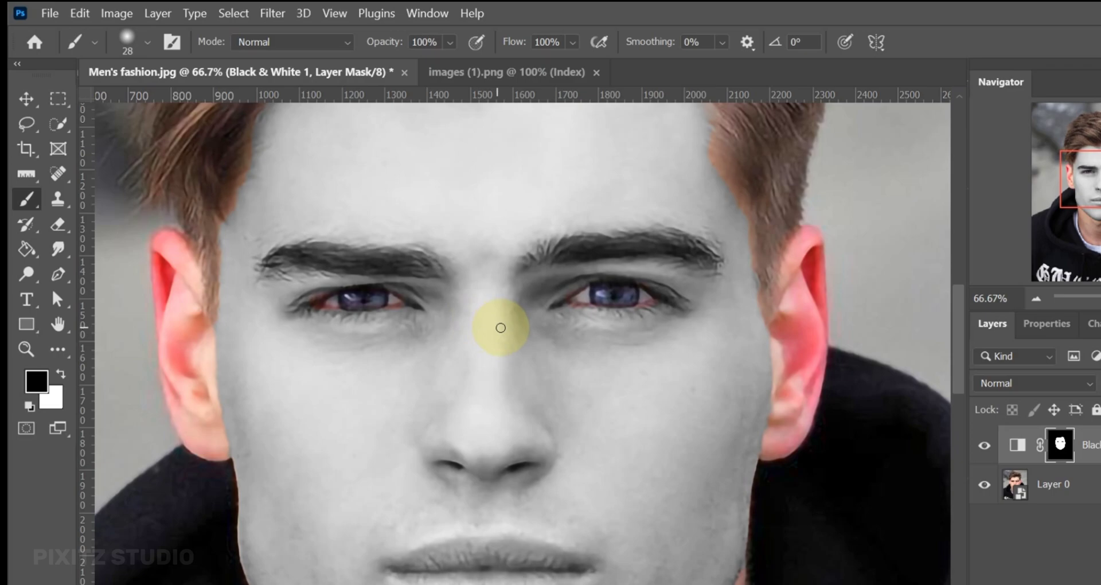
# Place the images (1).png Air National Guard badge, enlarge it and center it over the face.
pyautogui.press('z')
pyautogui.keyDown('alt'); pyautogui.click(520, 370); pyautogui.keyUp('alt')
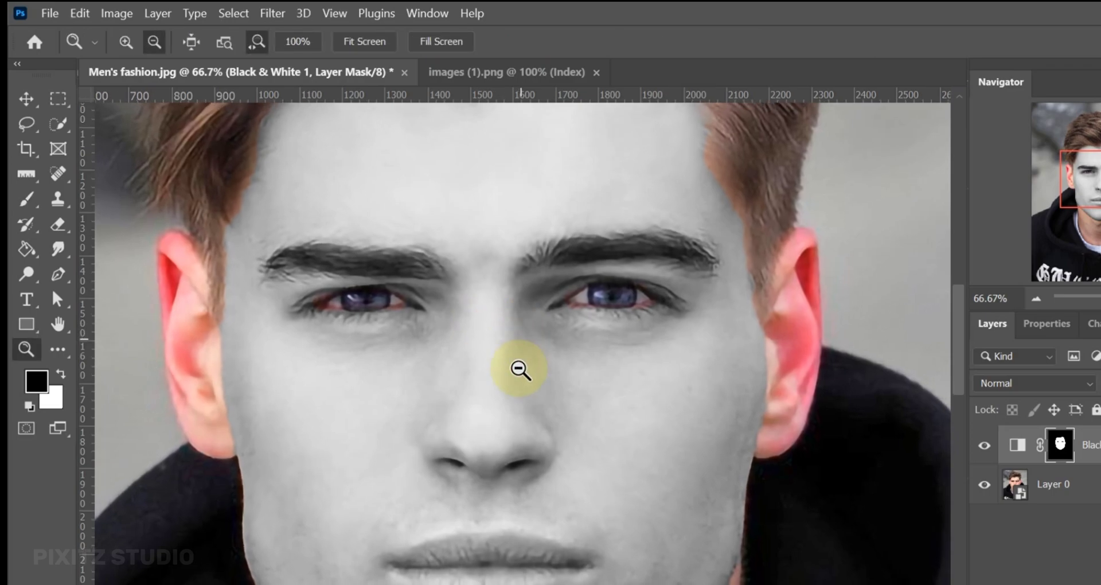
pyautogui.moveTo(521, 370); pyautogui.dragTo(512, 341)
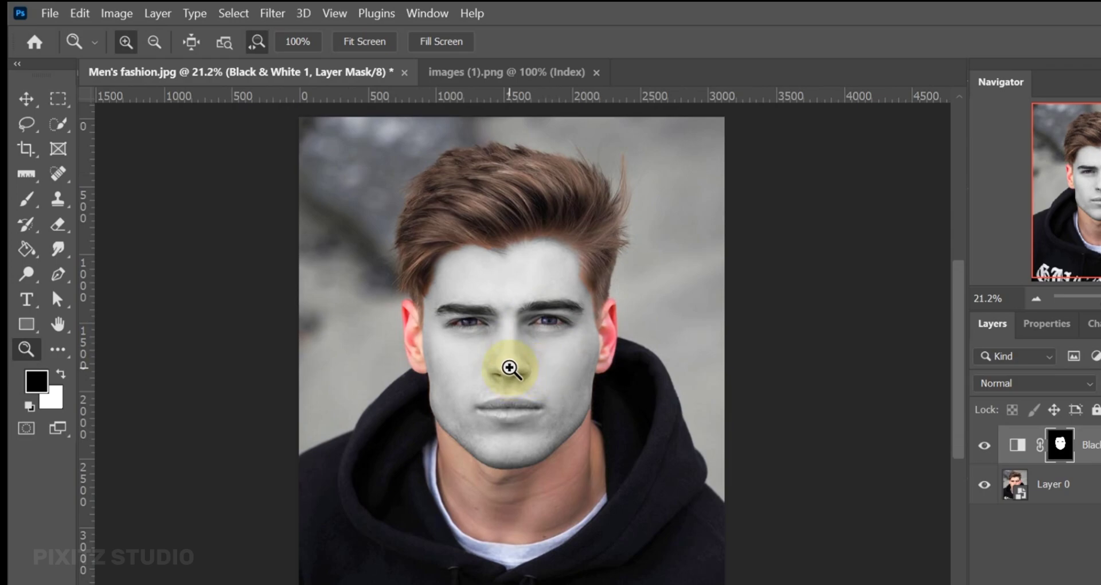
pyautogui.press('v')
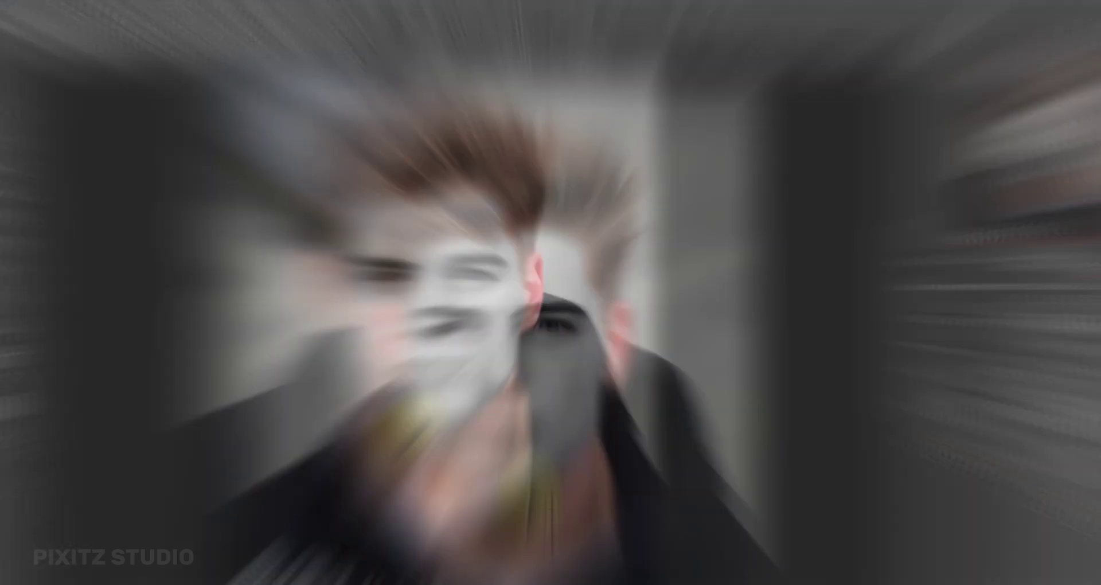
pyautogui.moveTo(435, 582); pyautogui.dragTo(546, 426)
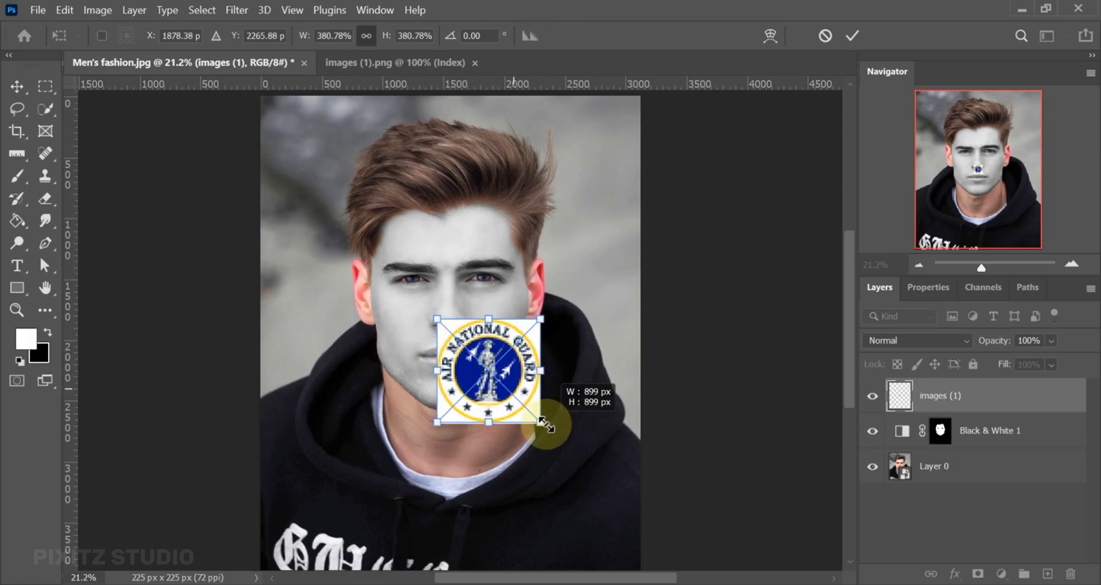
pyautogui.click(850, 38)
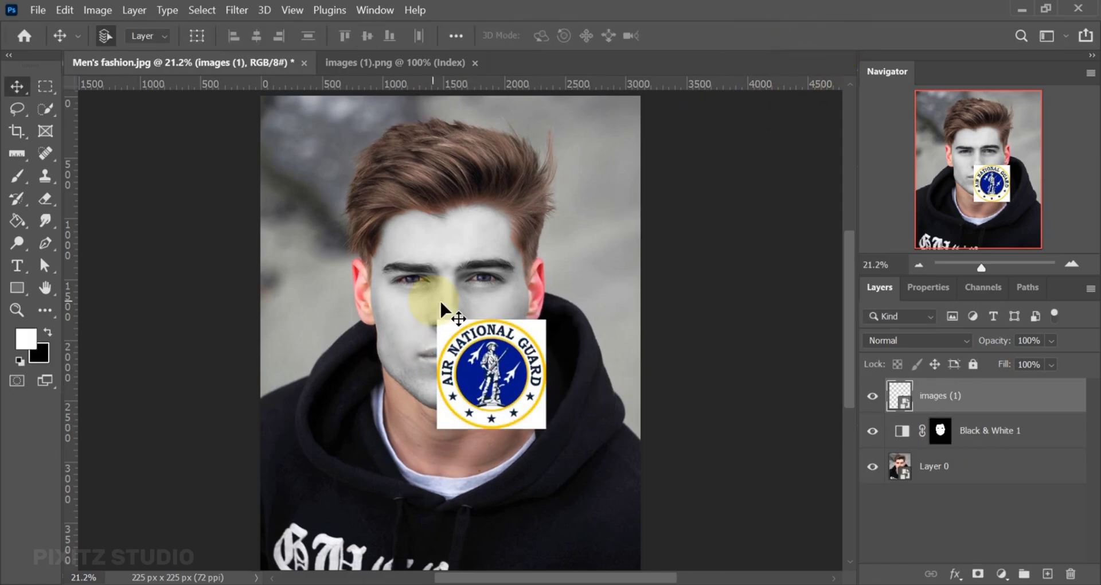
pyautogui.moveTo(502, 383); pyautogui.dragTo(449, 326)
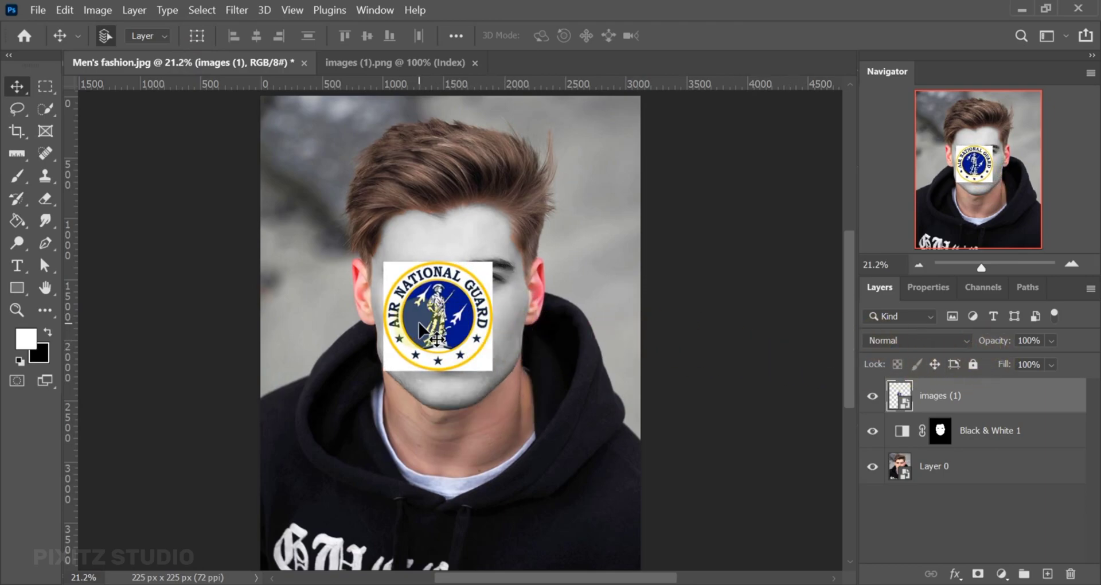
# Set the images (1) badge layer's opacity to 50%.
pyautogui.press('z')
pyautogui.click(456, 311)
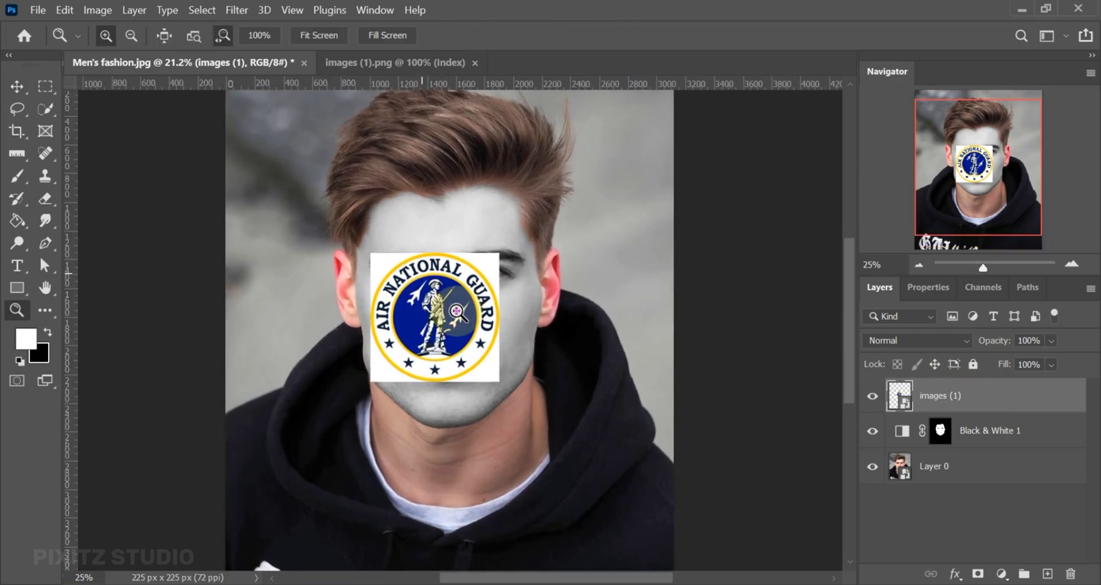
pyautogui.click(457, 310)
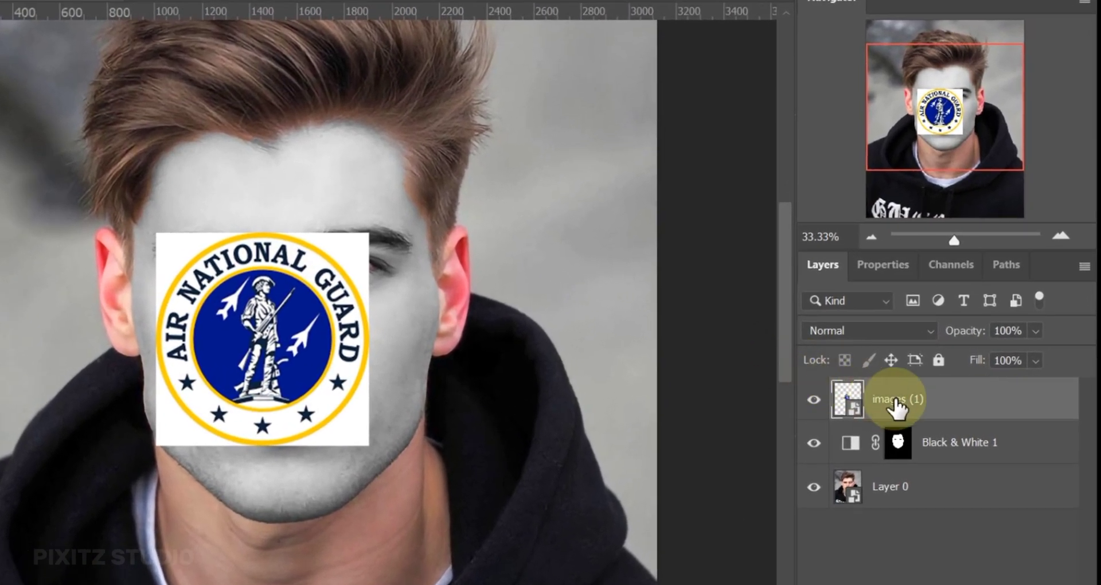
pyautogui.moveTo(969, 332)
pyautogui.mouseDown()
pyautogui.moveTo(948, 348)
pyautogui.moveTo(914, 337)
pyautogui.moveTo(959, 344)
pyautogui.mouseUp()
pyautogui.press('z')
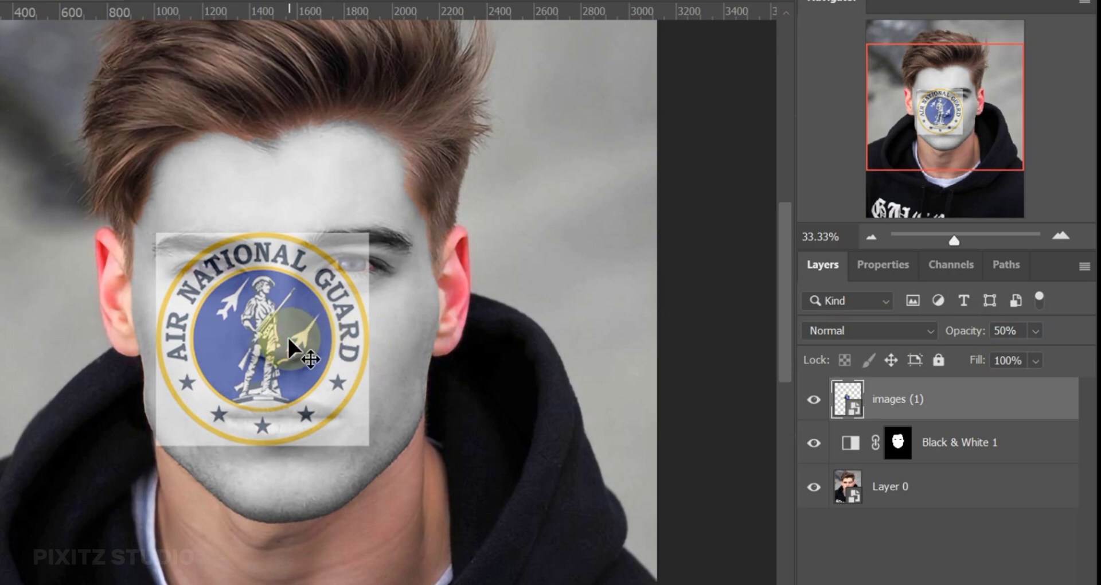
# Free-transform the badge wider and taller, to about 1046 × 1220 px, over the face.
pyautogui.hotkey('ctrl', 't')
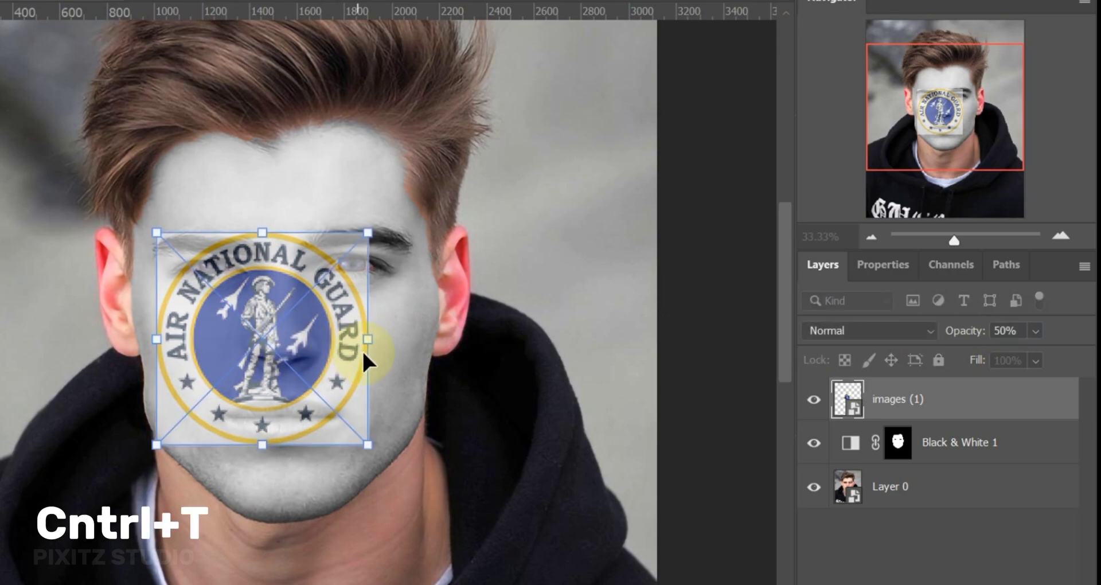
pyautogui.moveTo(365, 354); pyautogui.dragTo(399, 350)
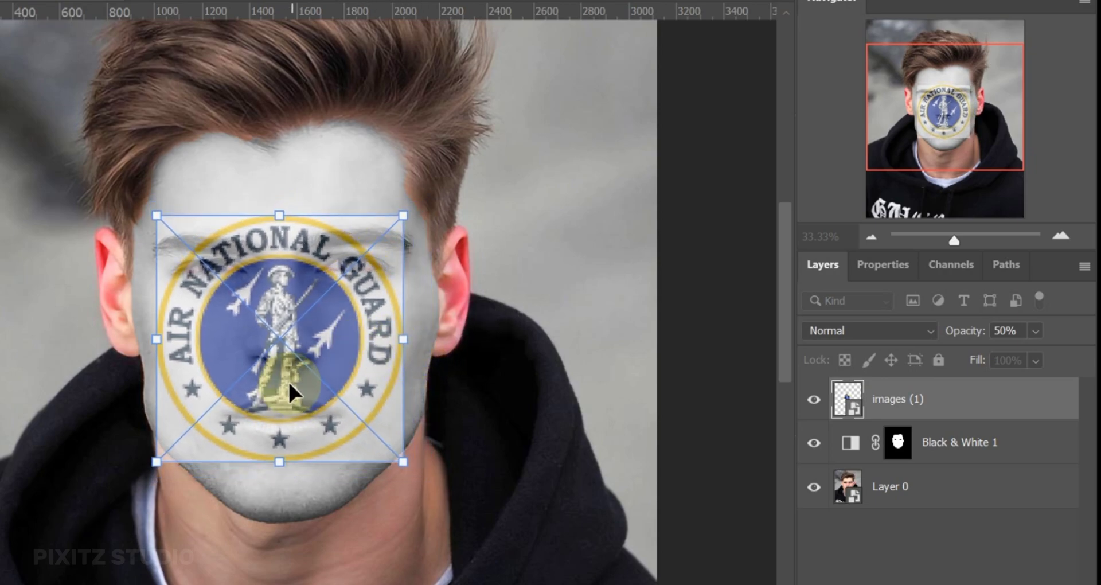
pyautogui.moveTo(291, 388); pyautogui.dragTo(294, 378)
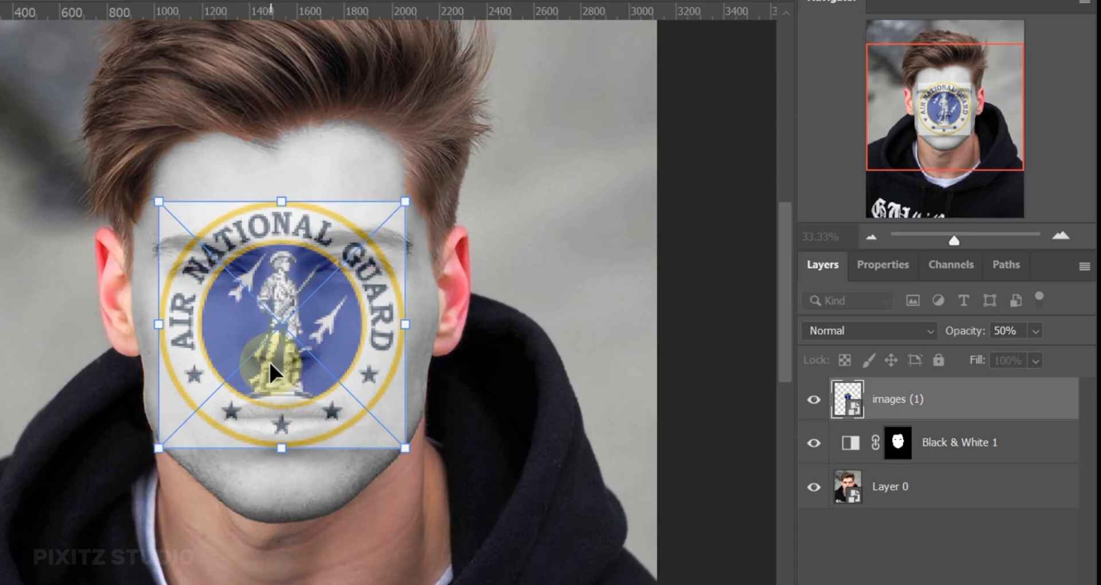
pyautogui.moveTo(271, 372); pyautogui.dragTo(272, 372)
pyautogui.moveTo(276, 202); pyautogui.dragTo(280, 175)
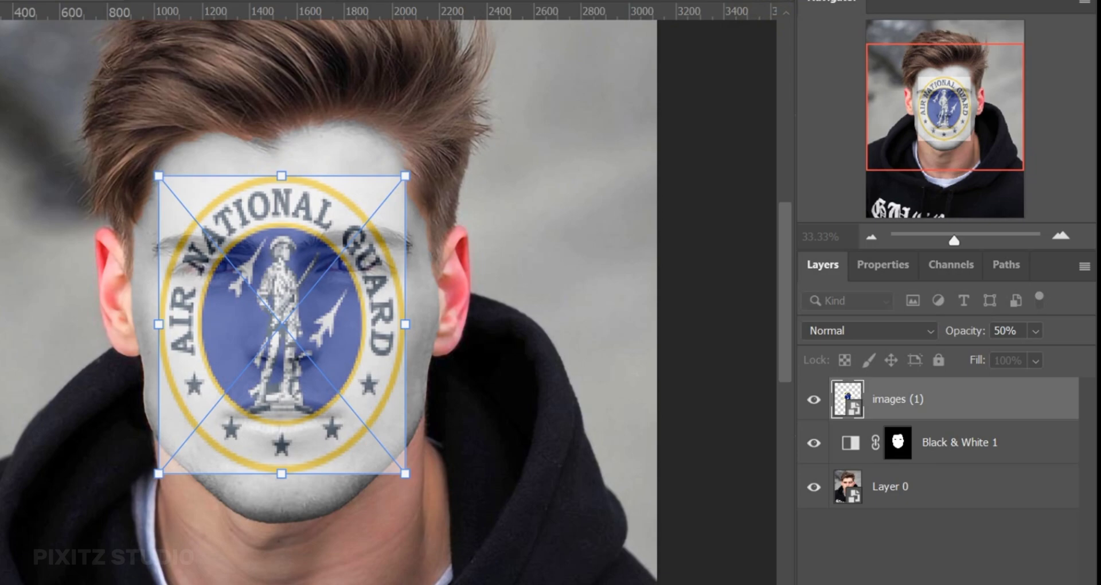
pyautogui.press('Return')
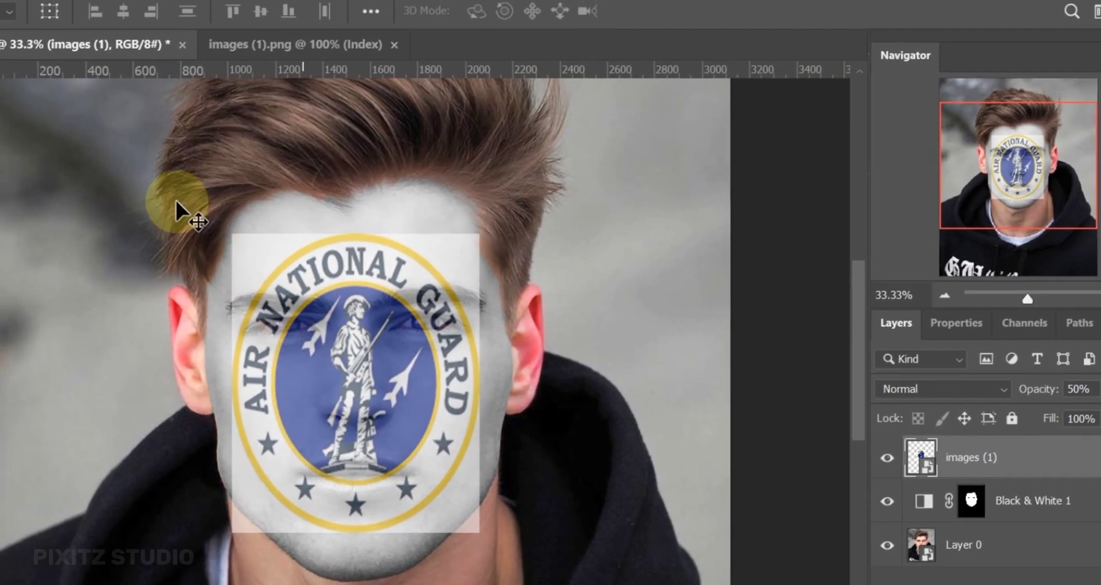
# Apply a Pinch smart filter with Amount -81 to the images (1) logo layer.
pyautogui.click(141, 13)
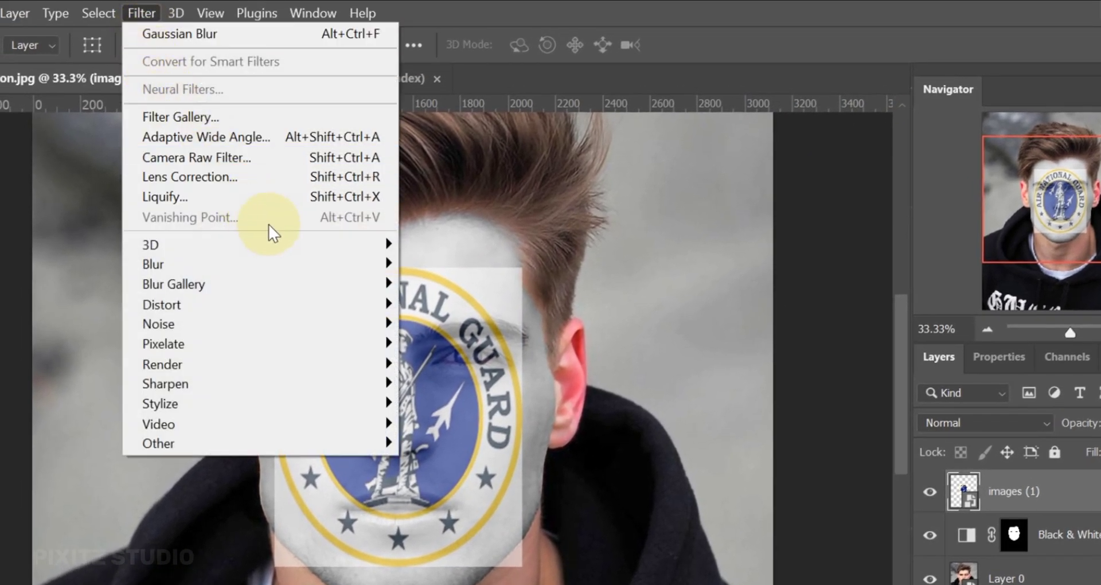
pyautogui.moveTo(380, 303)
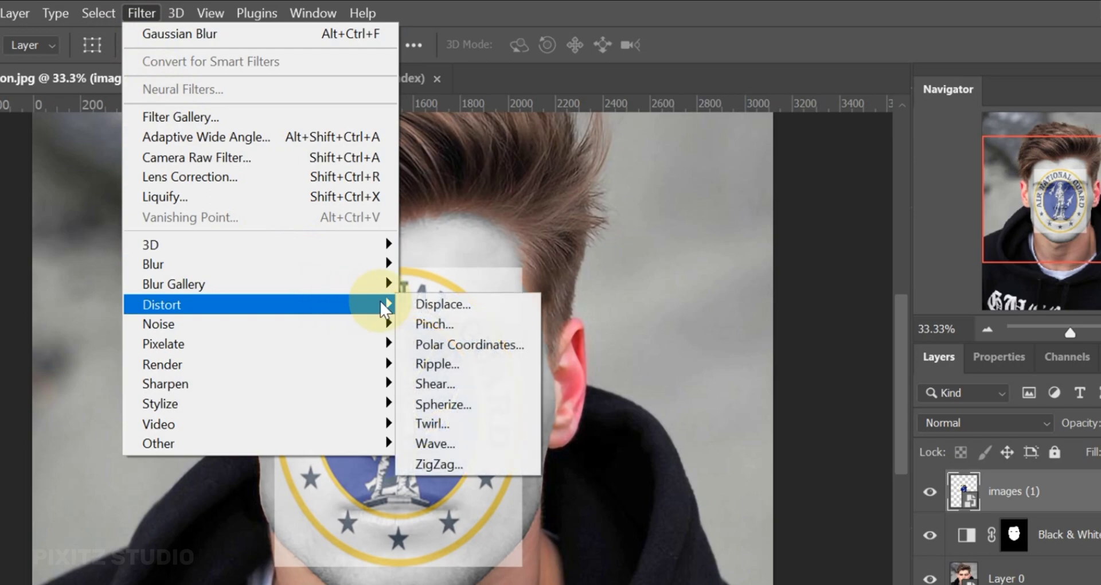
pyautogui.click(436, 324)
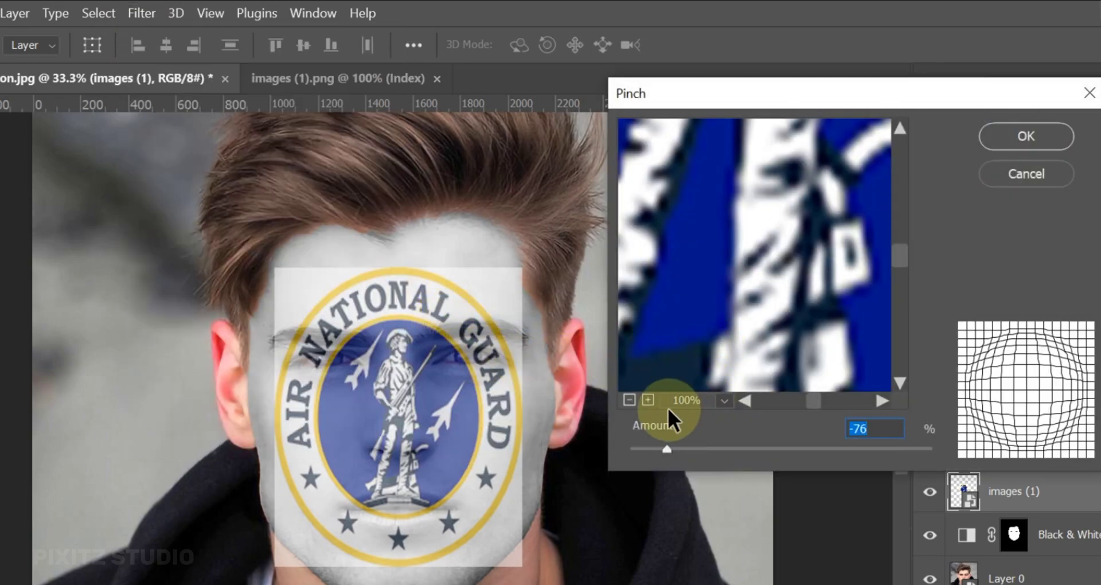
pyautogui.click(628, 400)
pyautogui.click(628, 399)
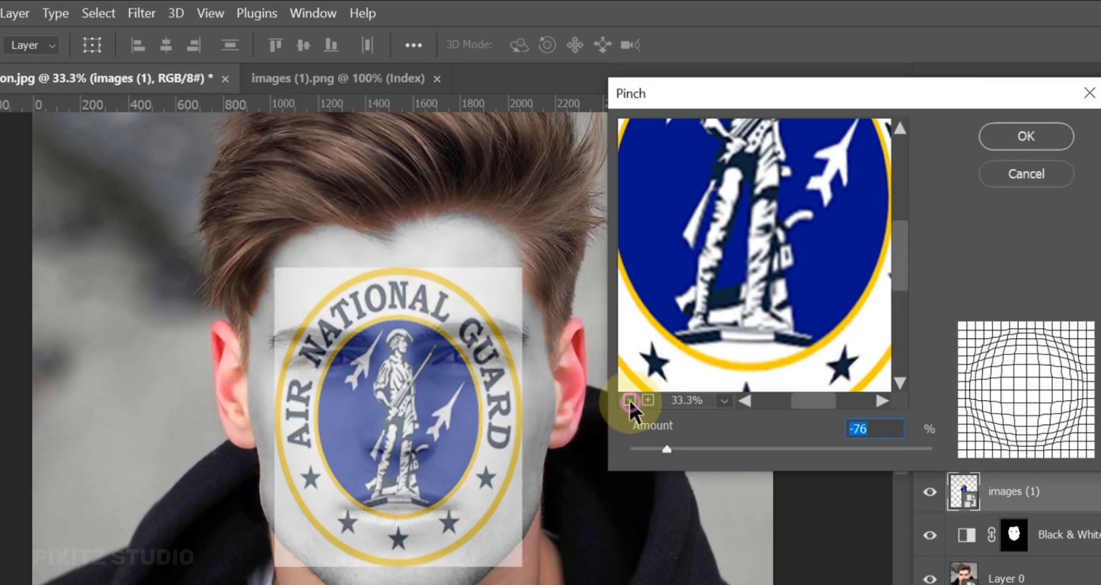
pyautogui.click(628, 400)
pyautogui.click(628, 399)
pyautogui.moveTo(667, 449); pyautogui.dragTo(666, 450)
pyautogui.click(1025, 144)
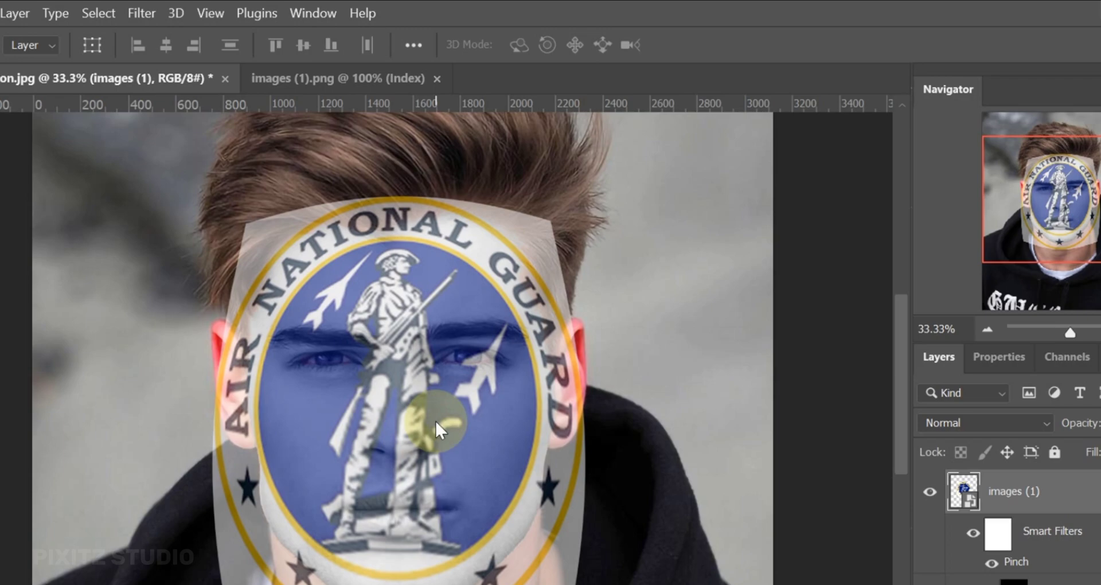
pyautogui.hotkey('ctrl', 't')
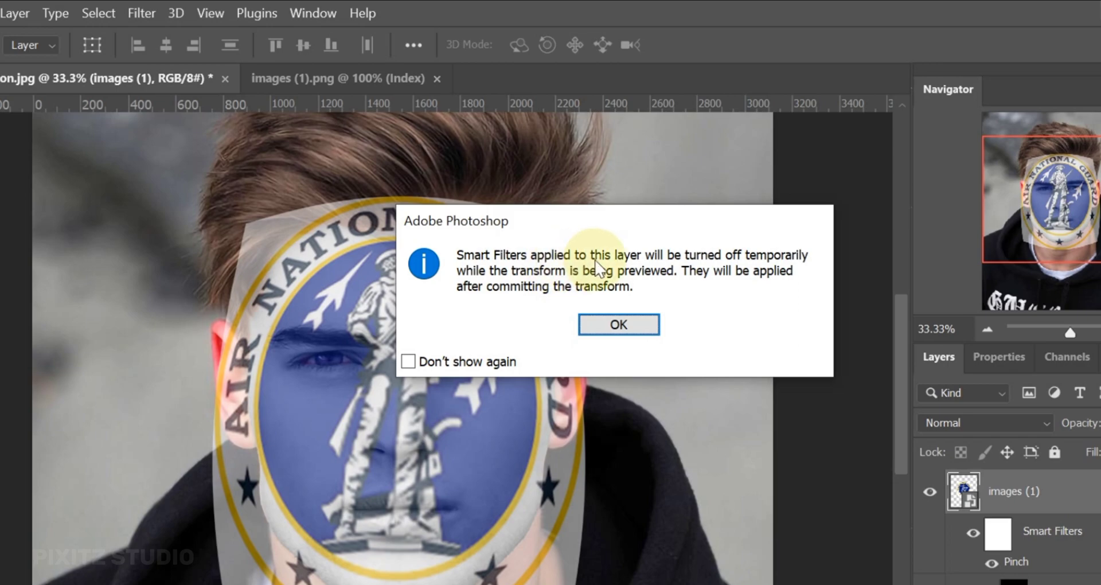
# Scale the pinched emblem narrower and shorter, to about 404% × 502%, to fit the face.
pyautogui.click(604, 322)
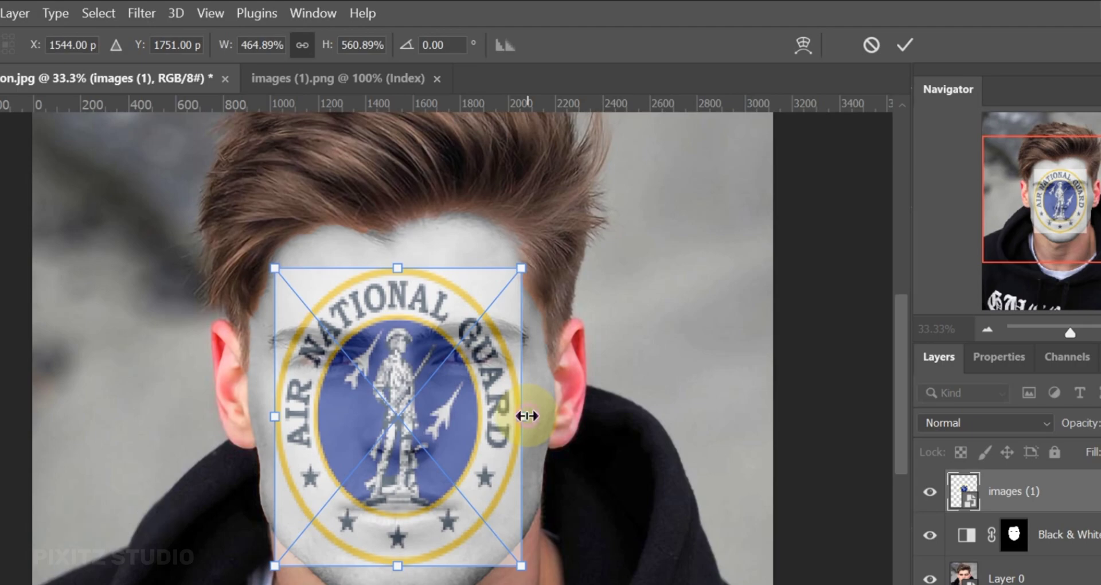
pyautogui.moveTo(524, 414); pyautogui.dragTo(470, 457)
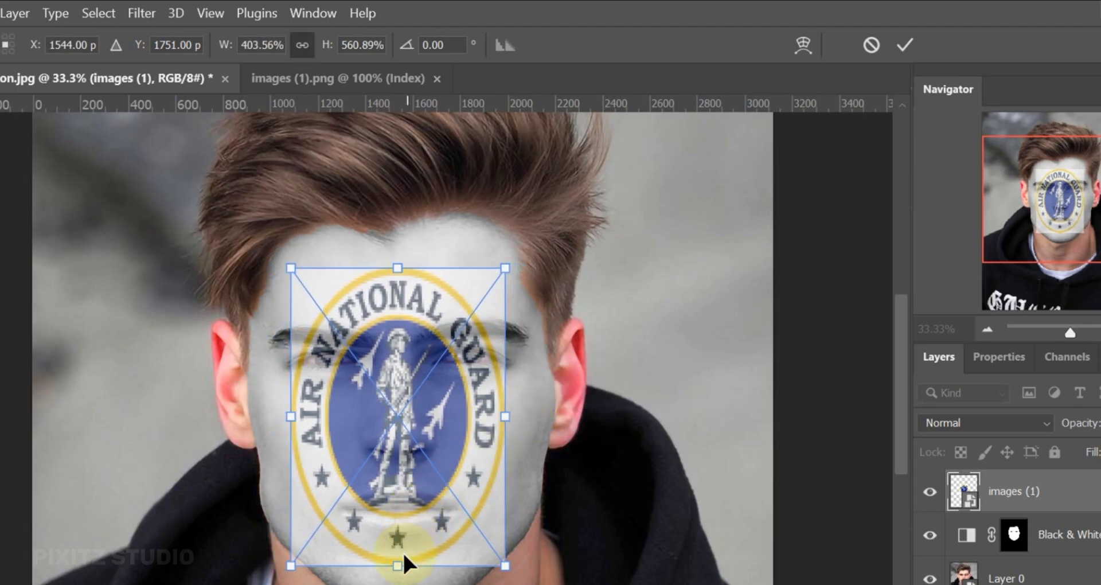
pyautogui.moveTo(399, 565); pyautogui.dragTo(396, 550)
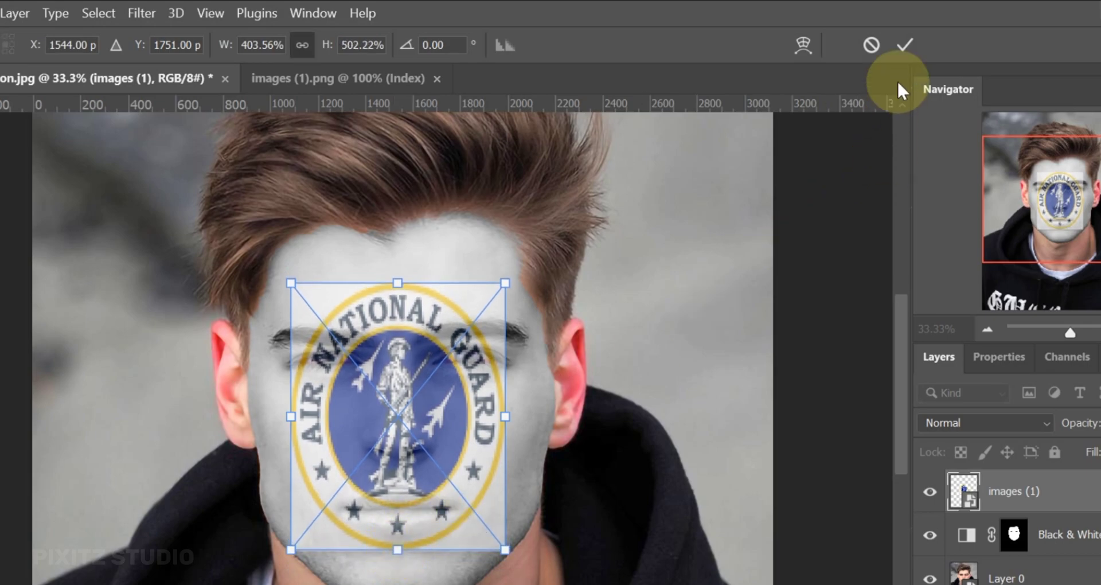
pyautogui.click(902, 49)
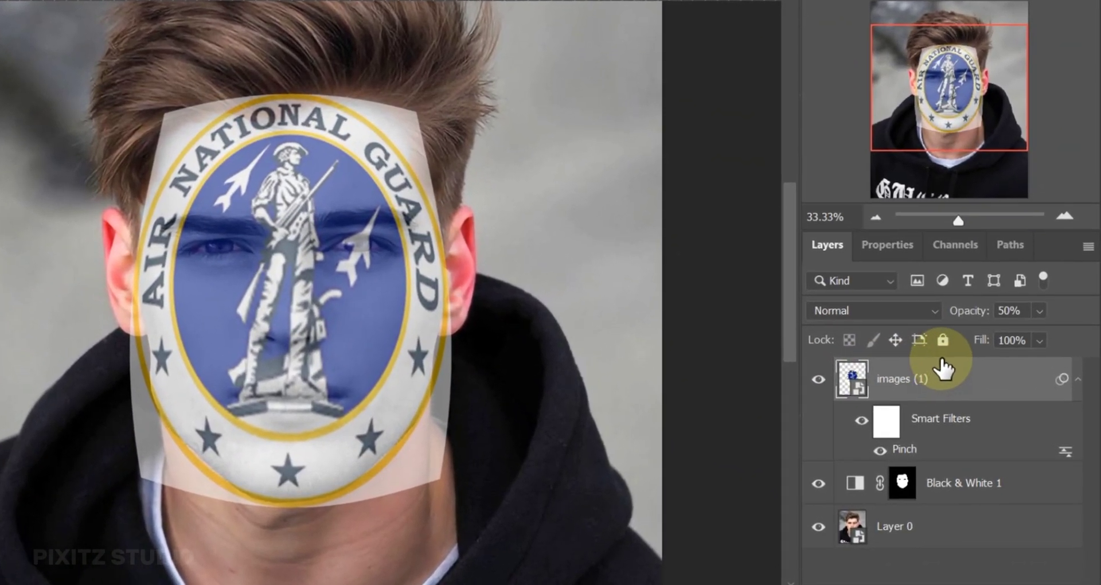
# Set the logo to Color Burn and add a Displace filter at scale 18 using Displacement 3.psd.
pyautogui.click(920, 313)
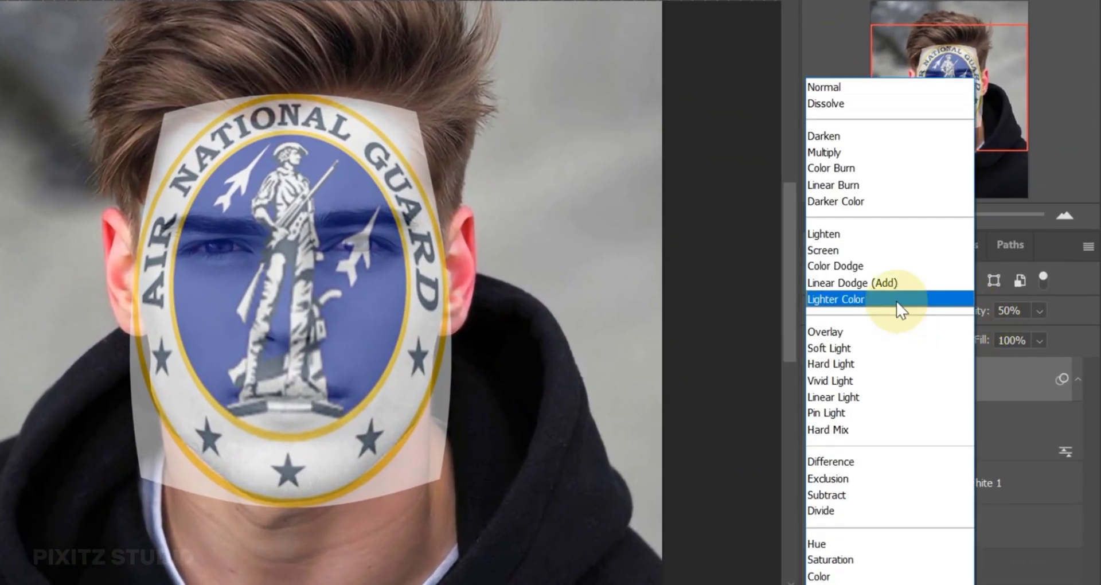
pyautogui.click(877, 170)
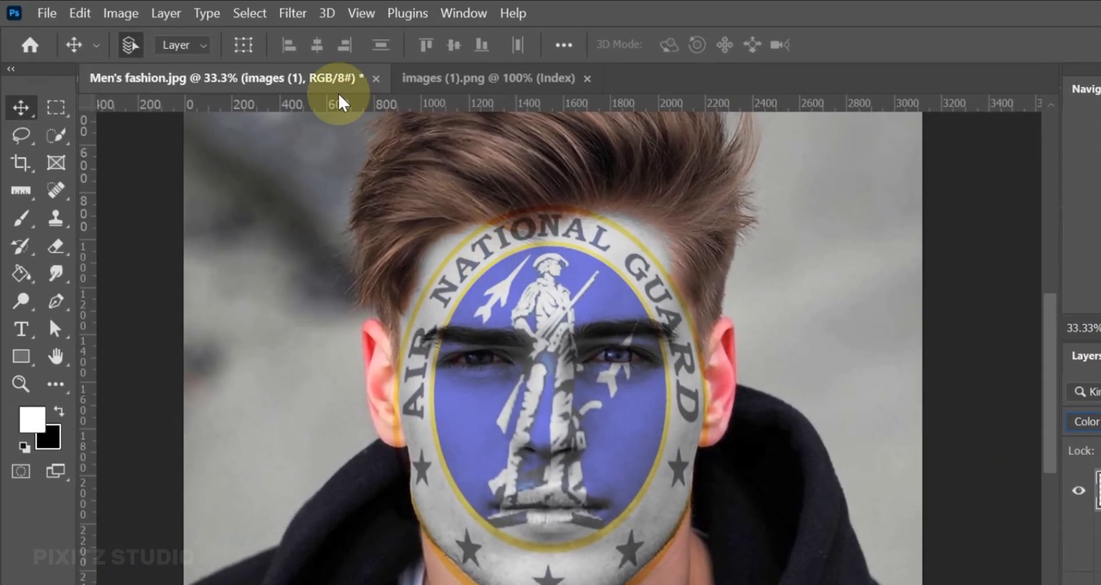
pyautogui.click(298, 15)
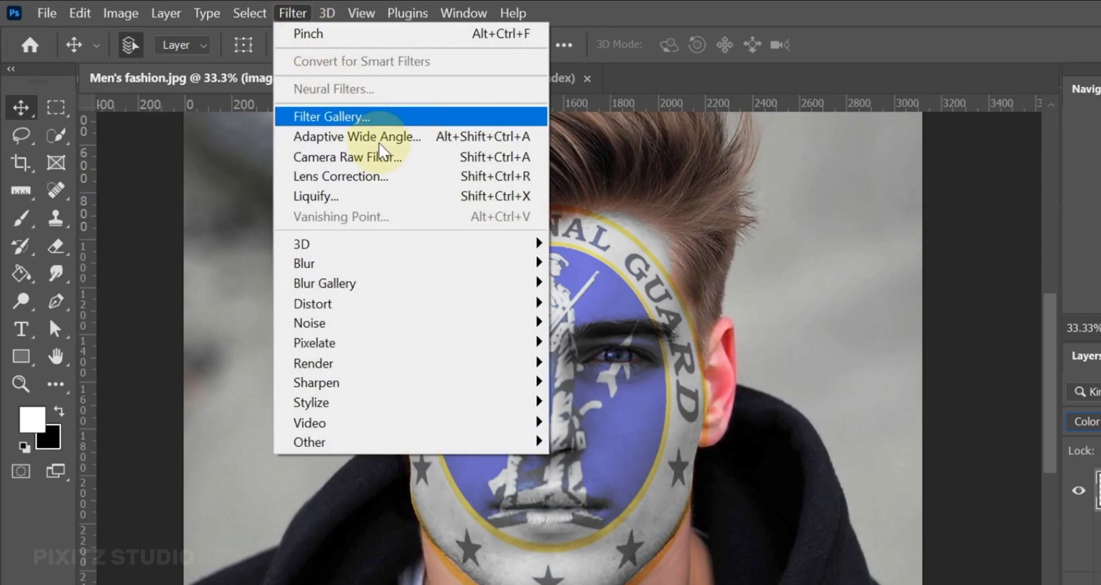
pyautogui.moveTo(523, 305)
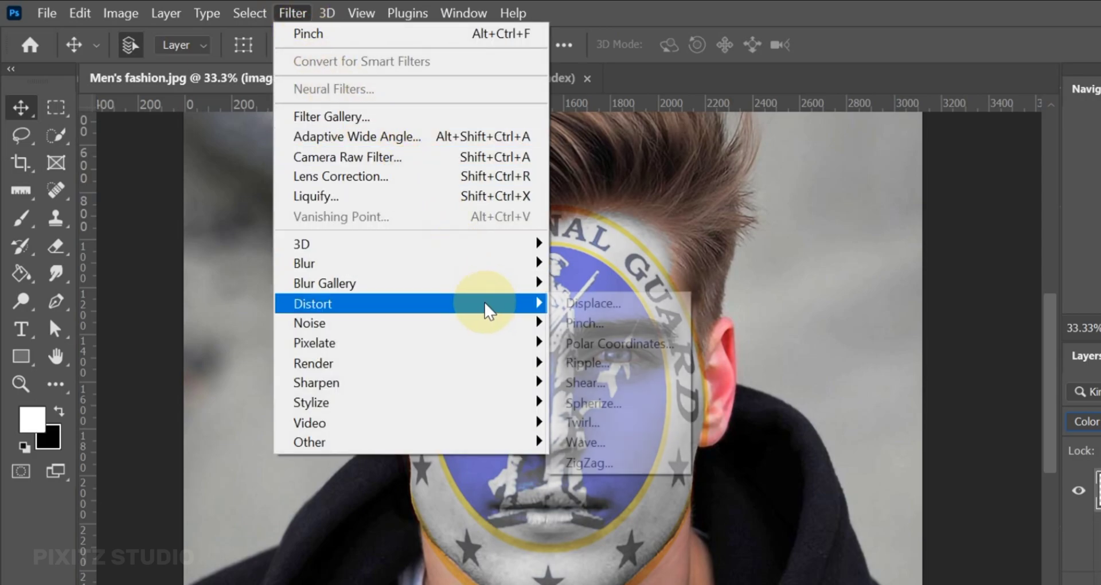
pyautogui.click(615, 314)
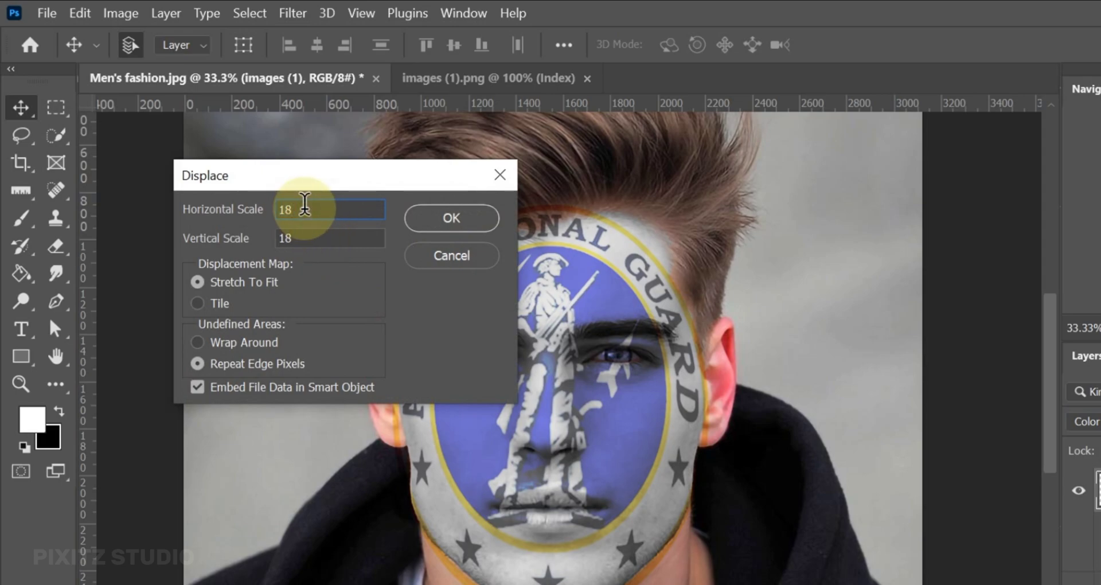
pyautogui.click(452, 218)
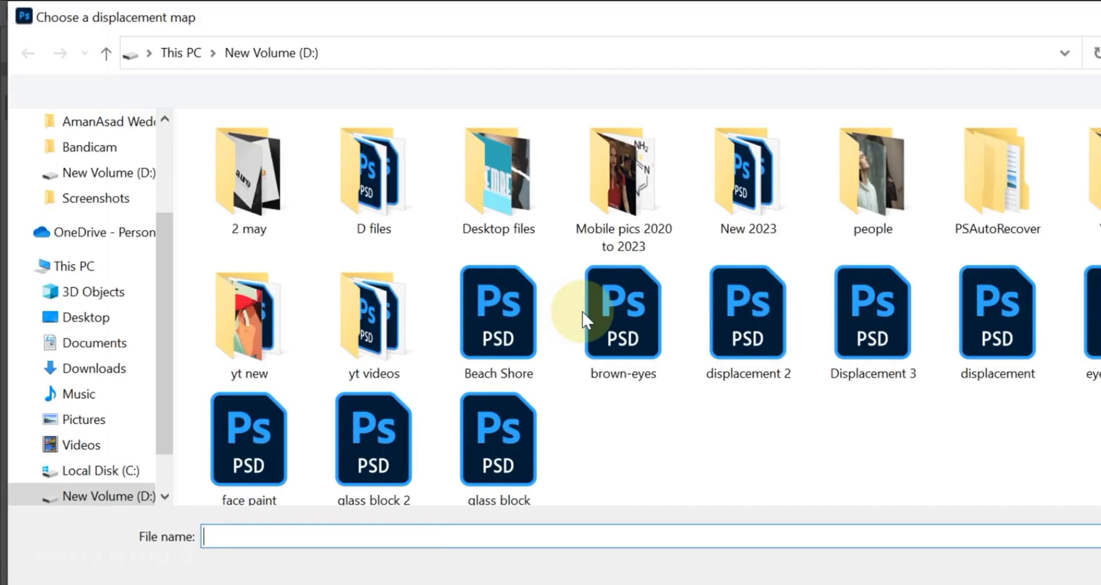
pyautogui.click(872, 330)
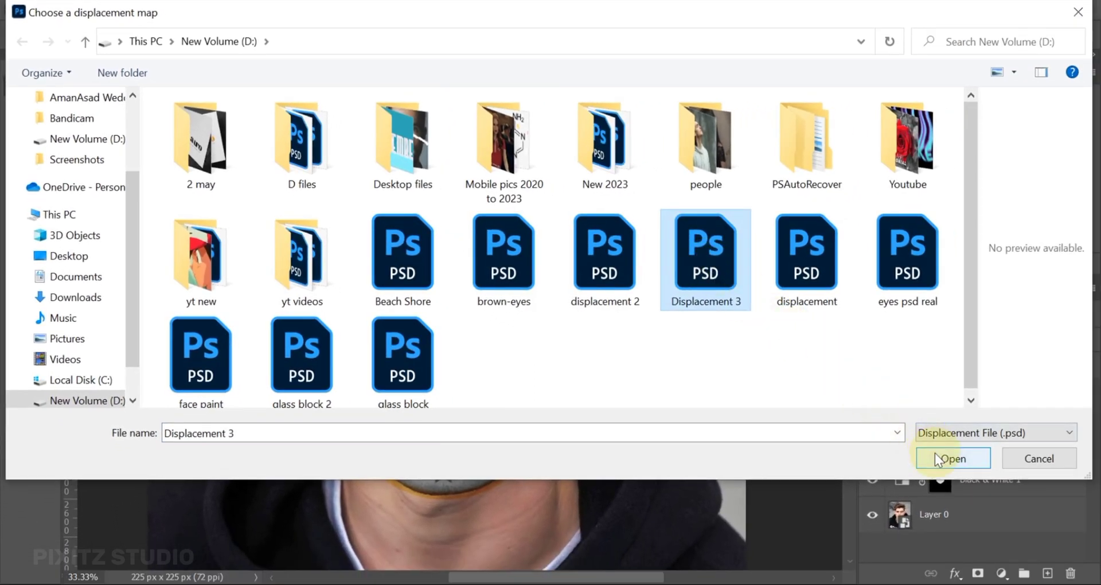
pyautogui.click(935, 453)
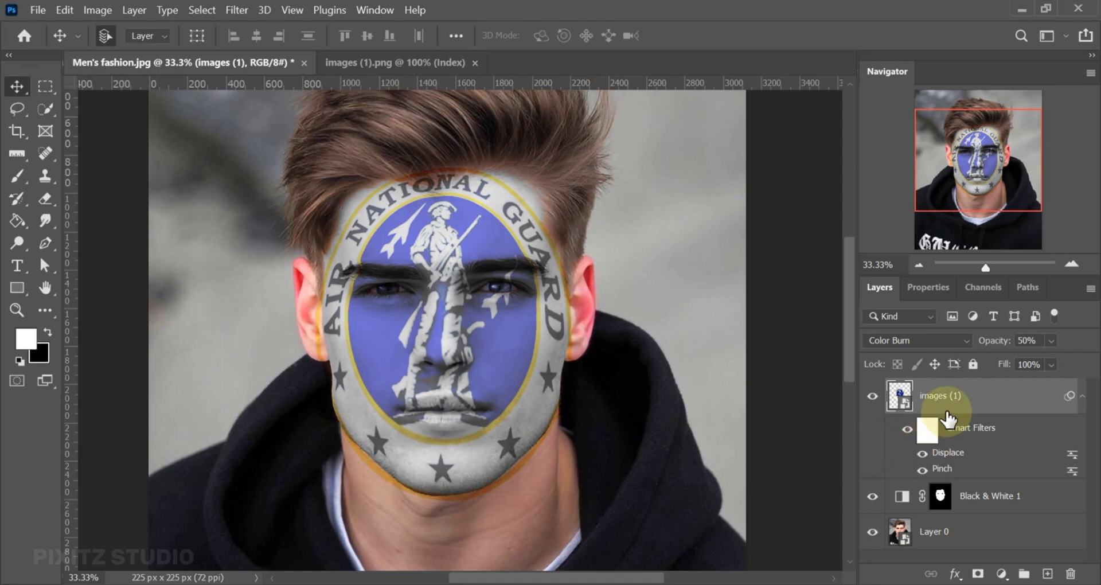
# Copy the Black & White 1 face mask onto the images (1) logo layer.
pyautogui.click(1082, 397)
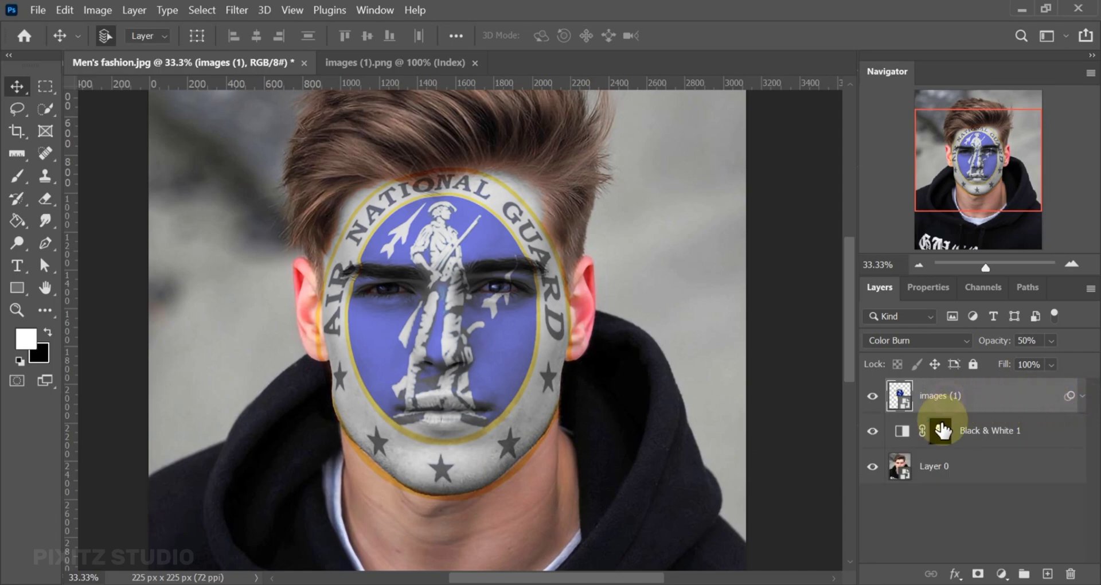
pyautogui.click(937, 433)
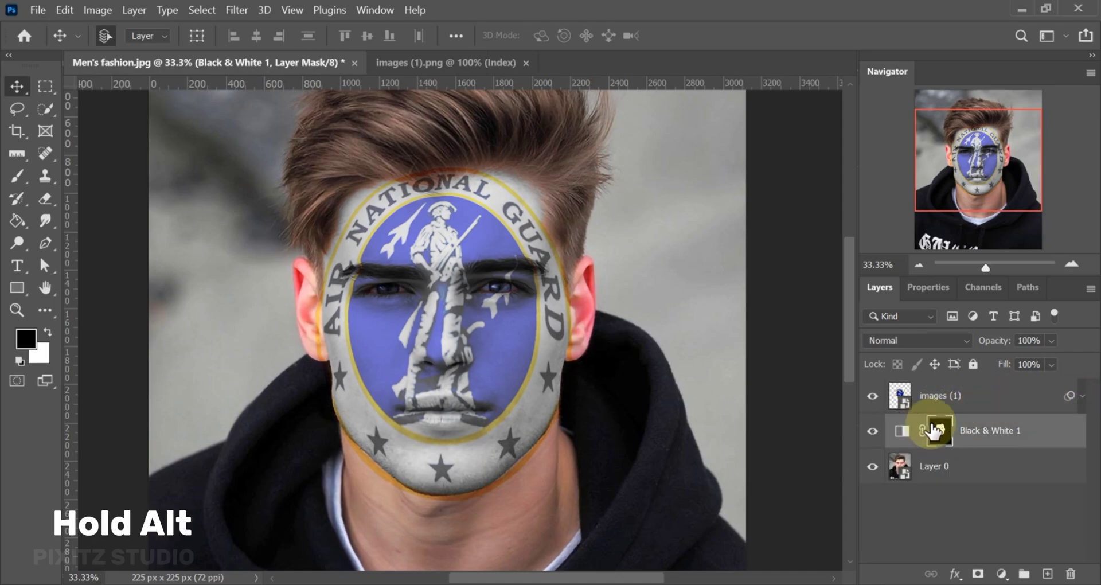
pyautogui.moveTo(942, 436); pyautogui.dragTo(941, 404)
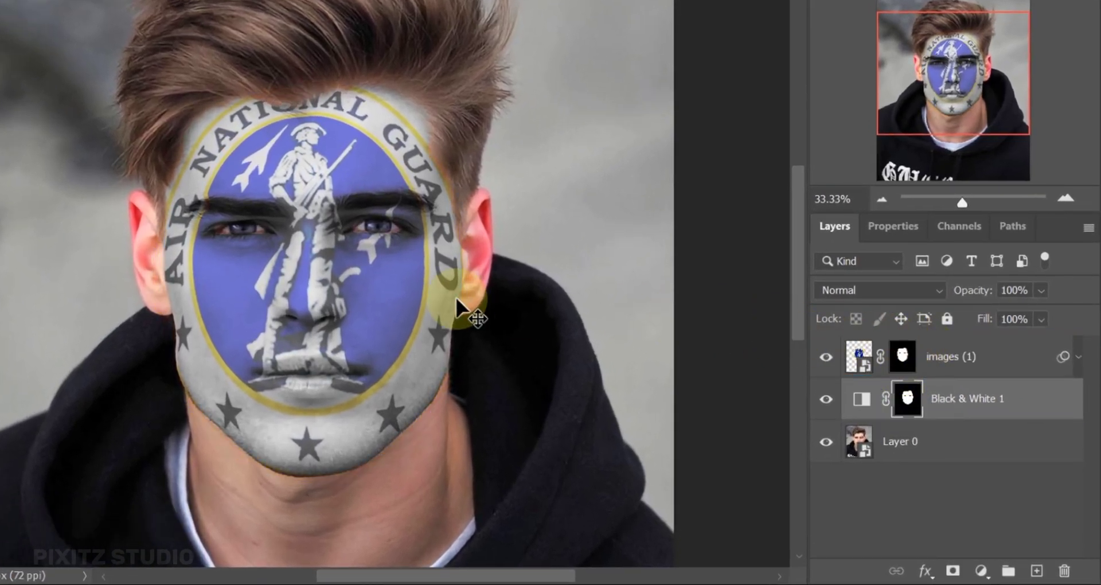
pyautogui.click(368, 232)
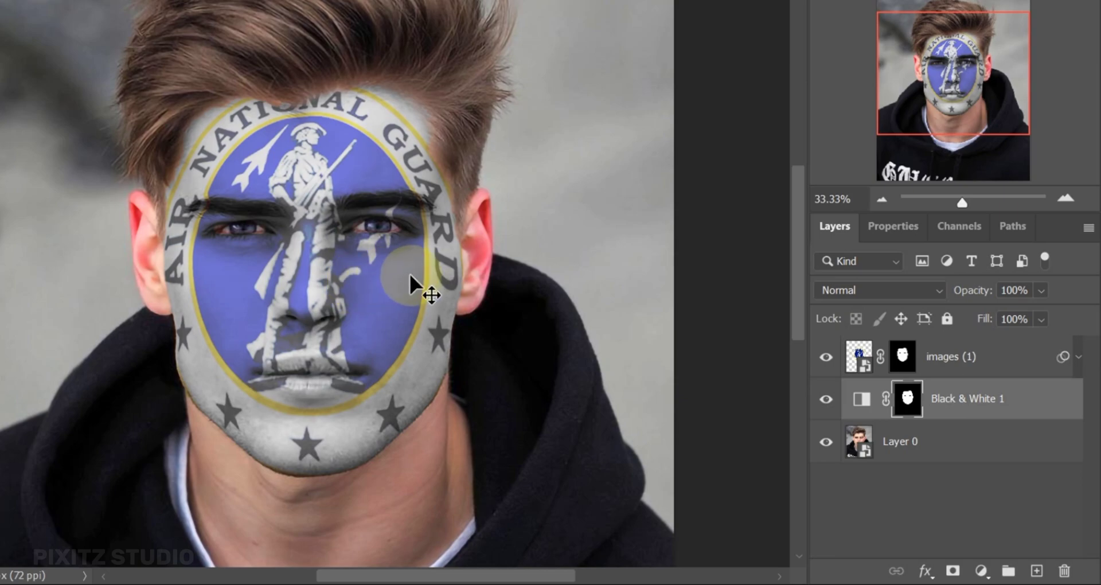
pyautogui.click(943, 361)
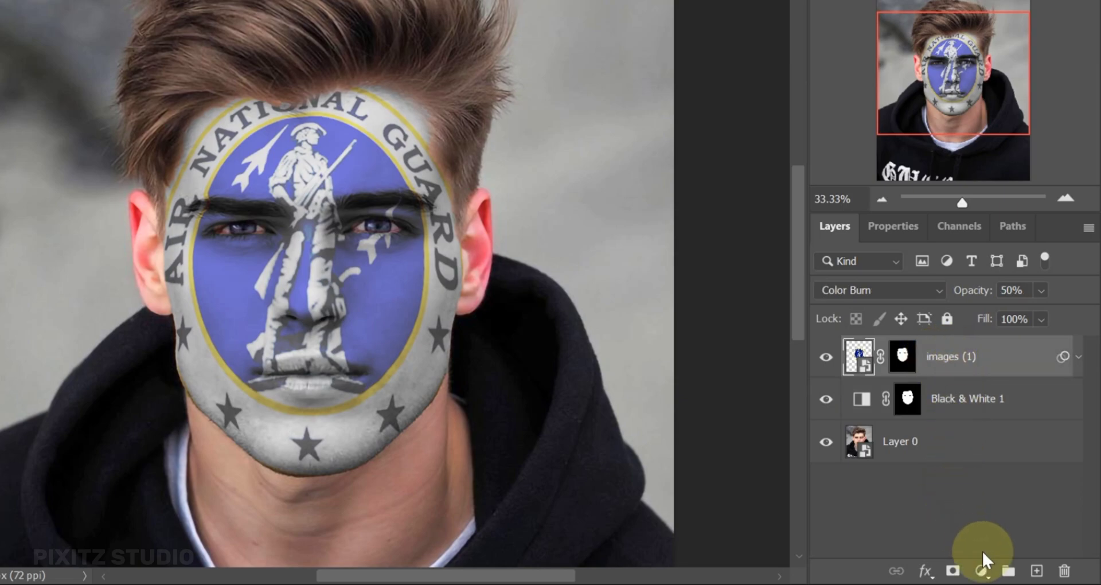
# Add a Vibrance adjustment layer above the logo and replace its mask with the face mask.
pyautogui.click(981, 570)
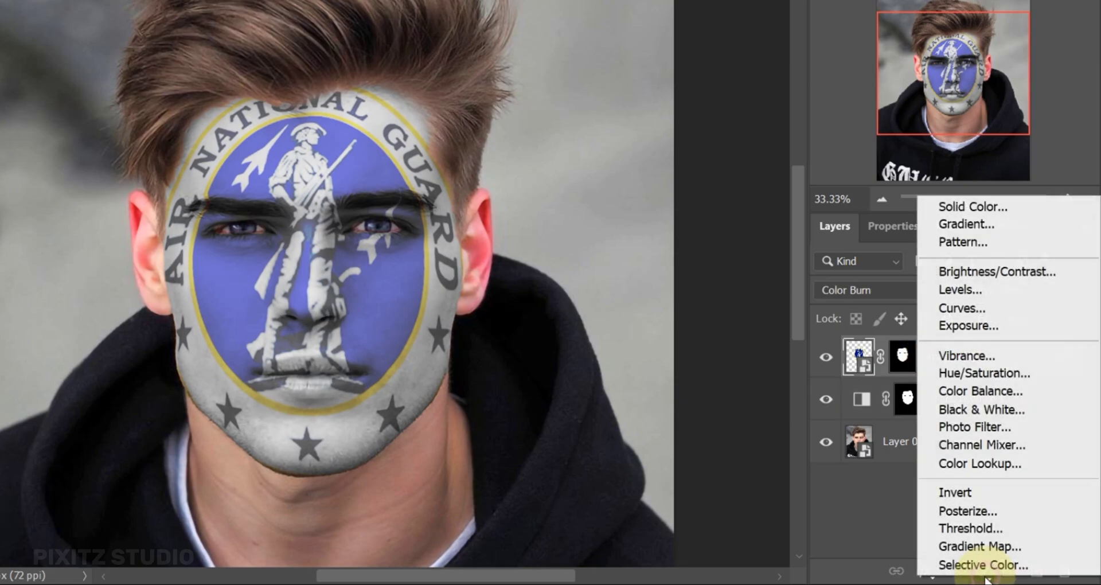
pyautogui.click(981, 357)
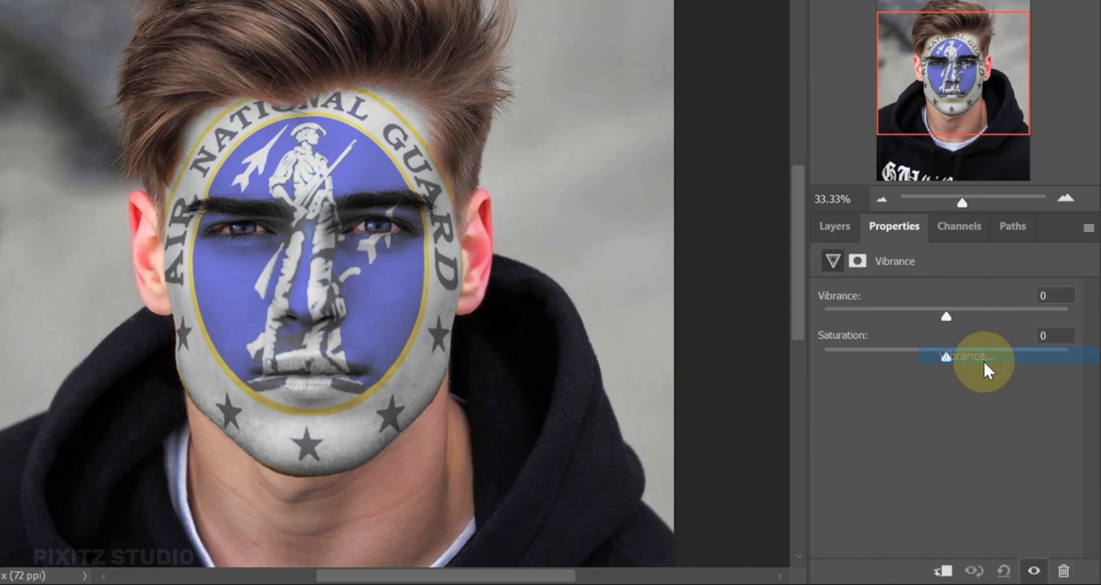
pyautogui.click(835, 226)
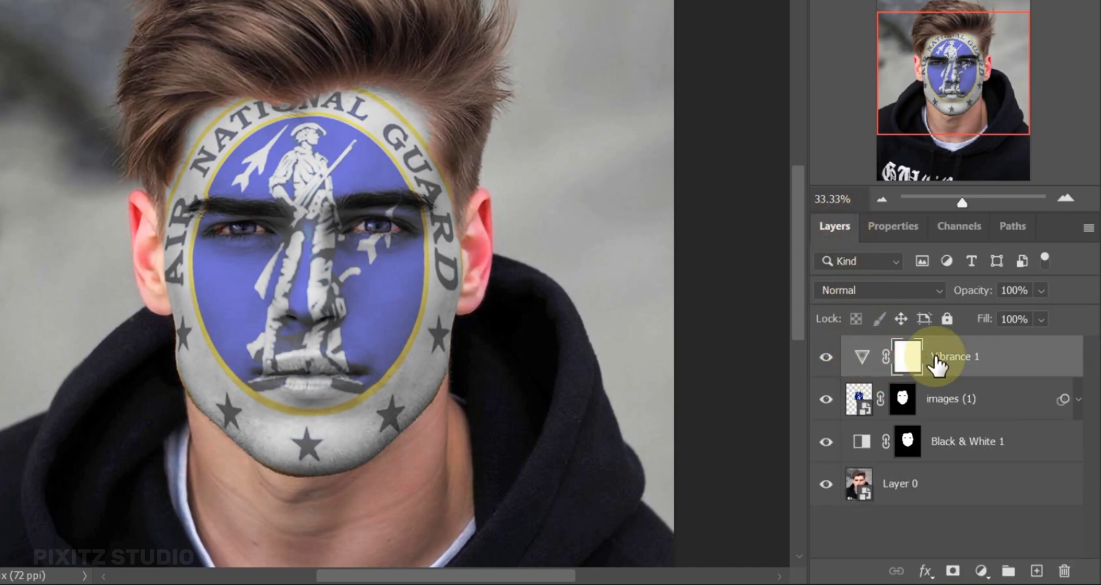
pyautogui.moveTo(935, 361); pyautogui.dragTo(910, 404)
pyautogui.click(911, 404)
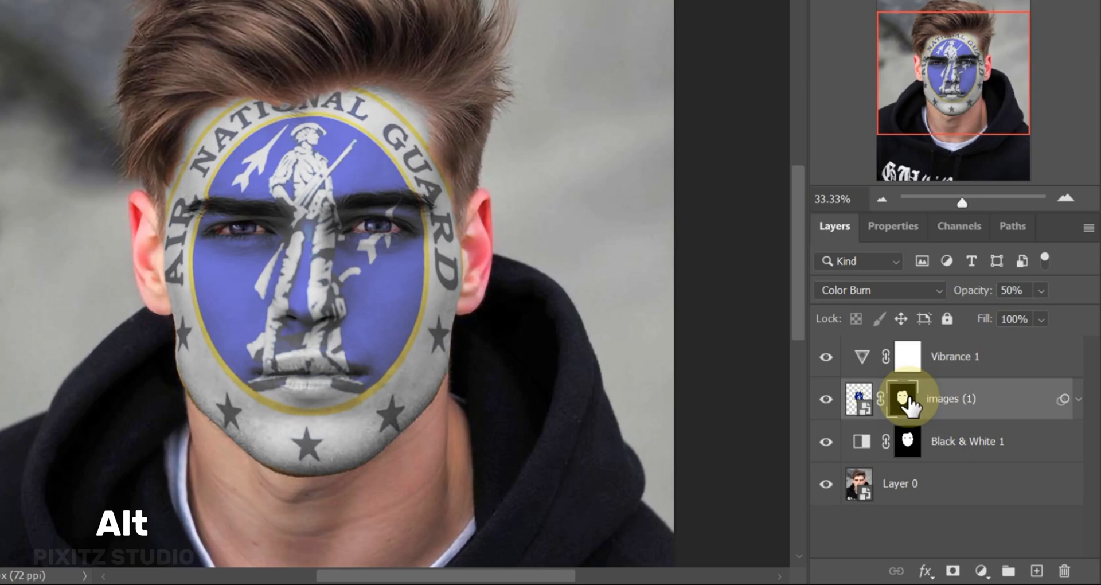
pyautogui.moveTo(909, 405); pyautogui.dragTo(905, 363)
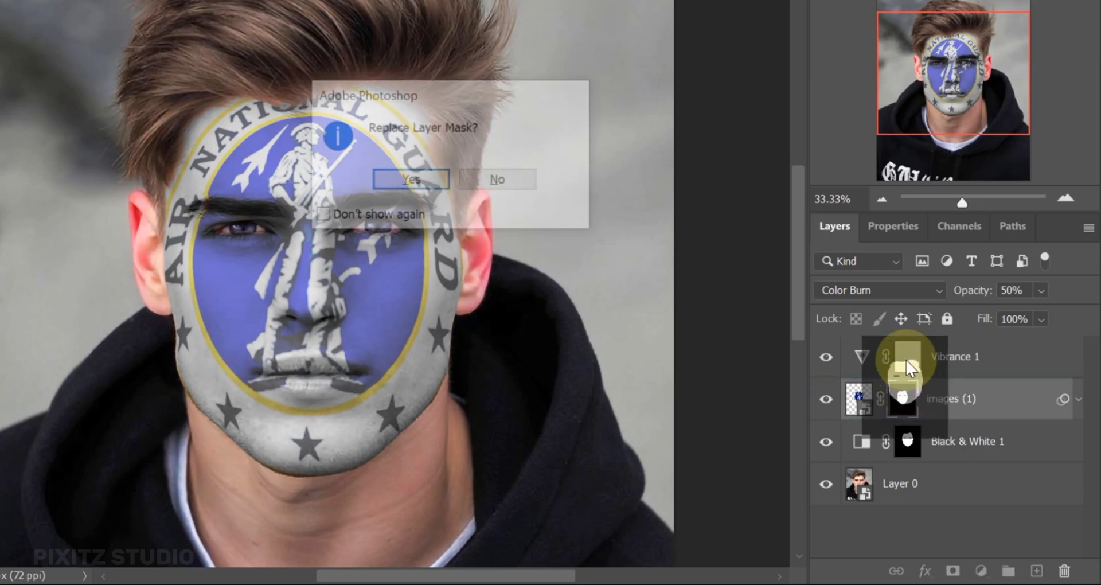
pyautogui.click(433, 178)
# Raise Vibrance 1 to +100 to turn the painted emblem vivid blue.
pyautogui.click(870, 356)
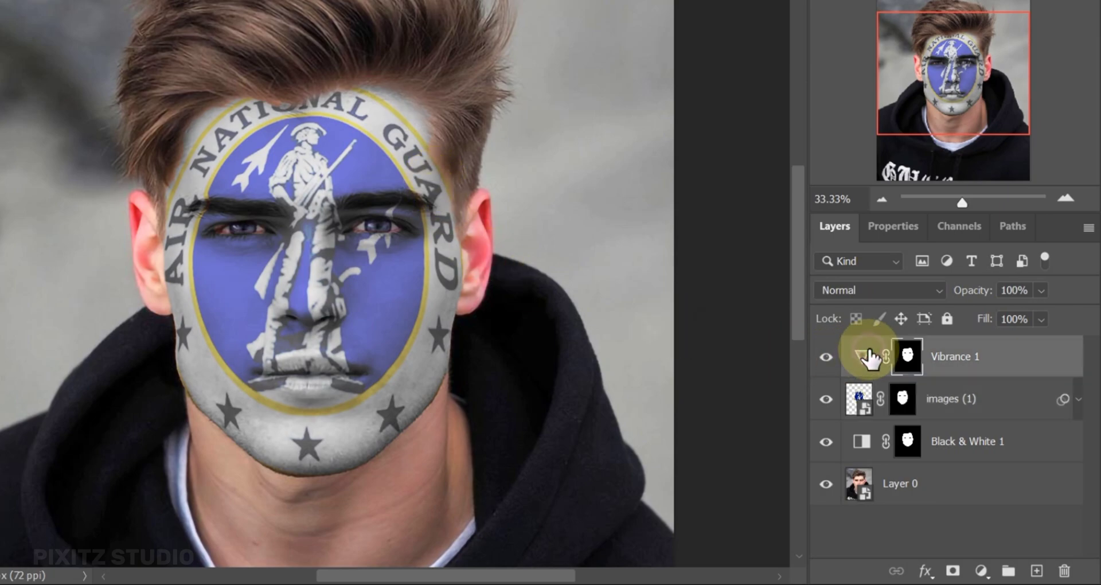
pyautogui.click(893, 226)
pyautogui.moveTo(950, 319); pyautogui.dragTo(1072, 315)
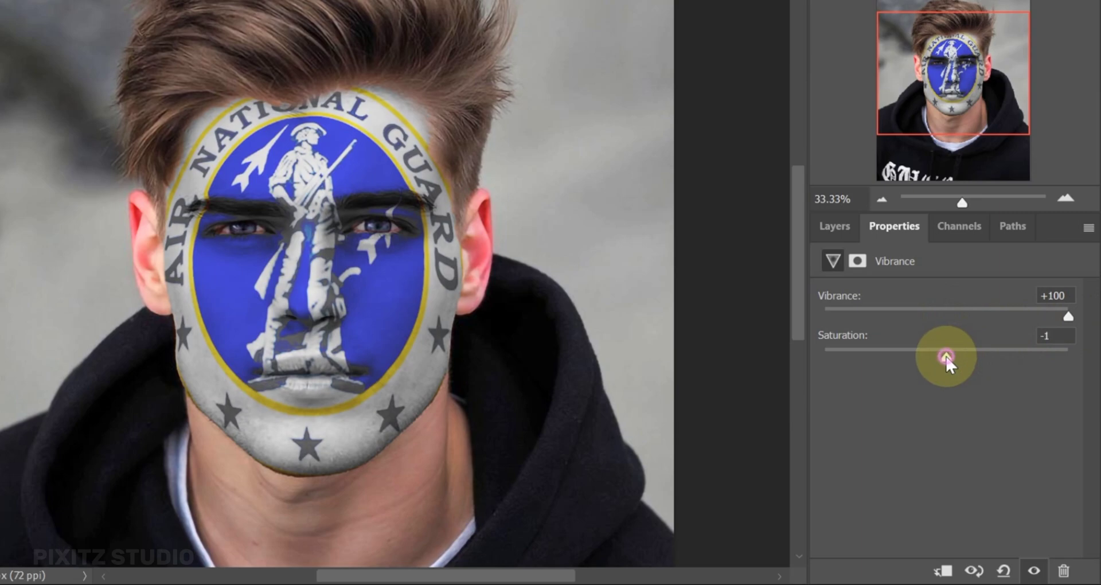
pyautogui.click(834, 226)
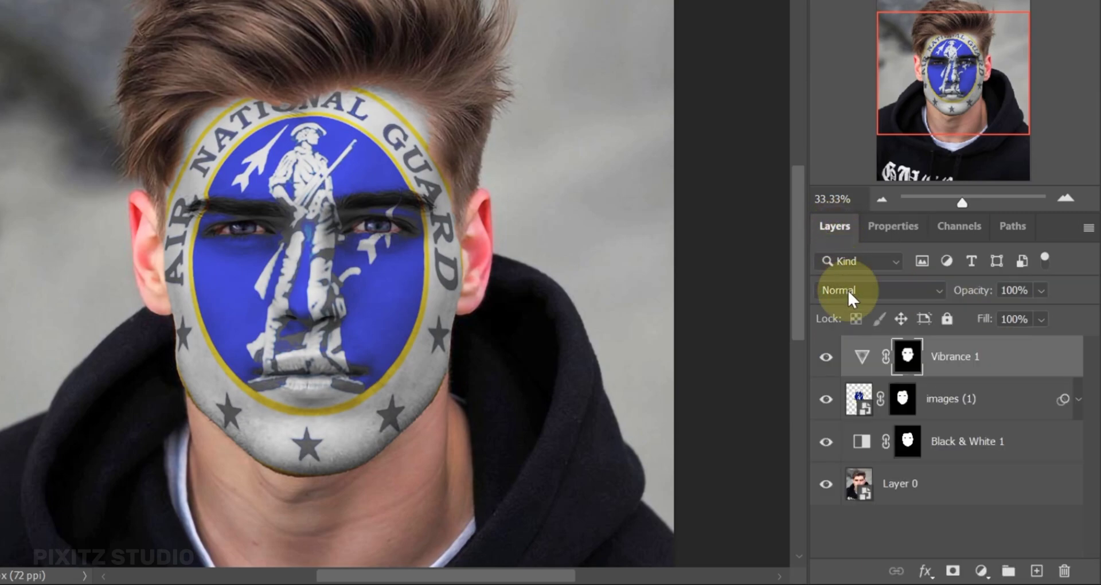